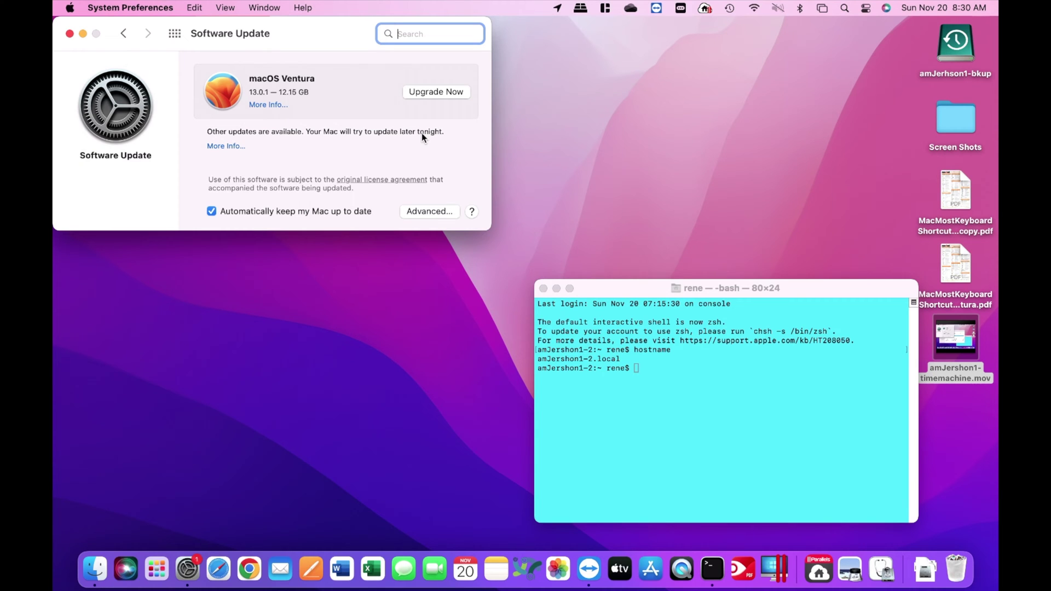
Step: Start the macOS Ventura 13.0.1 upgrade, accepting its license agreement, and close the Terminal window
left_click(447, 91)
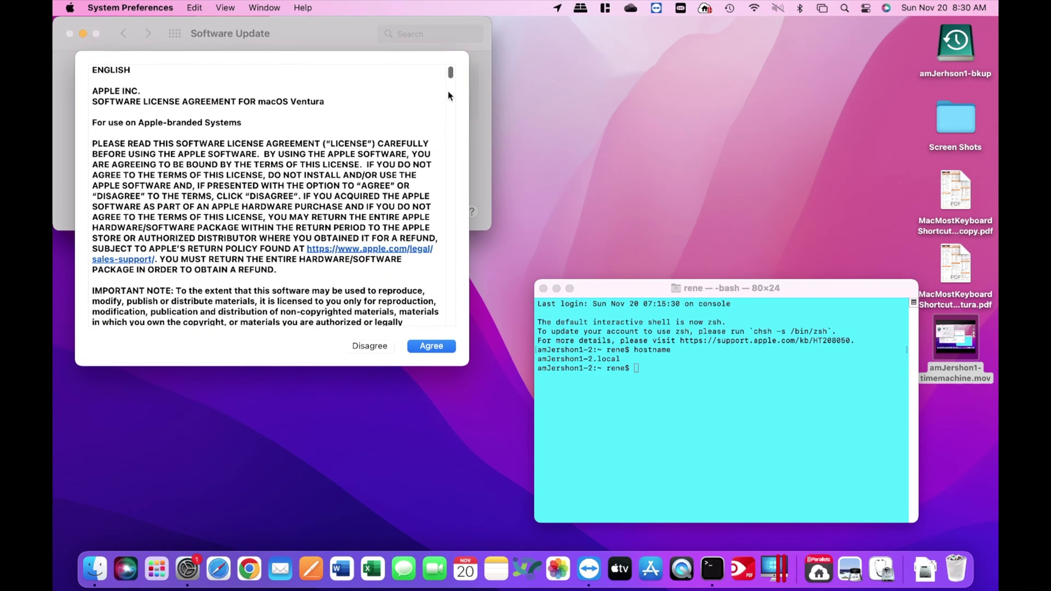
left_click(432, 346)
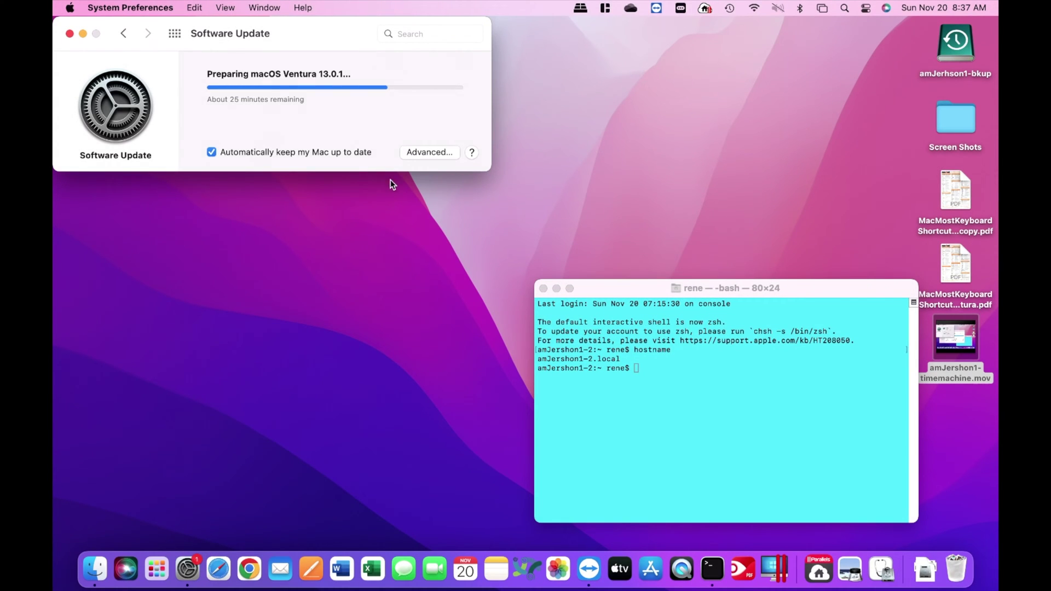
left_click(544, 289)
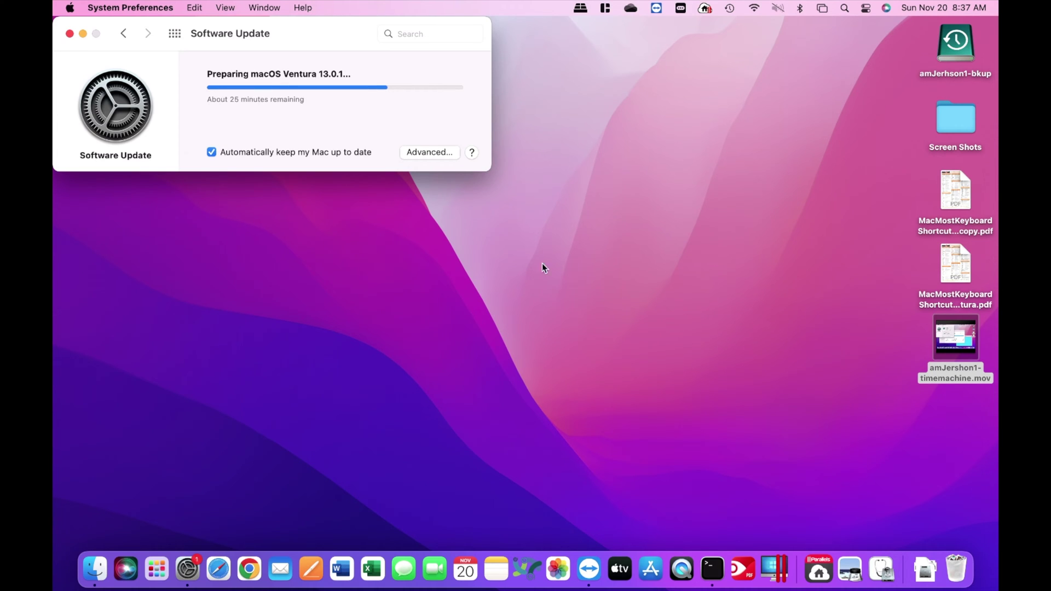
left_click_drag(325, 25, 598, 179)
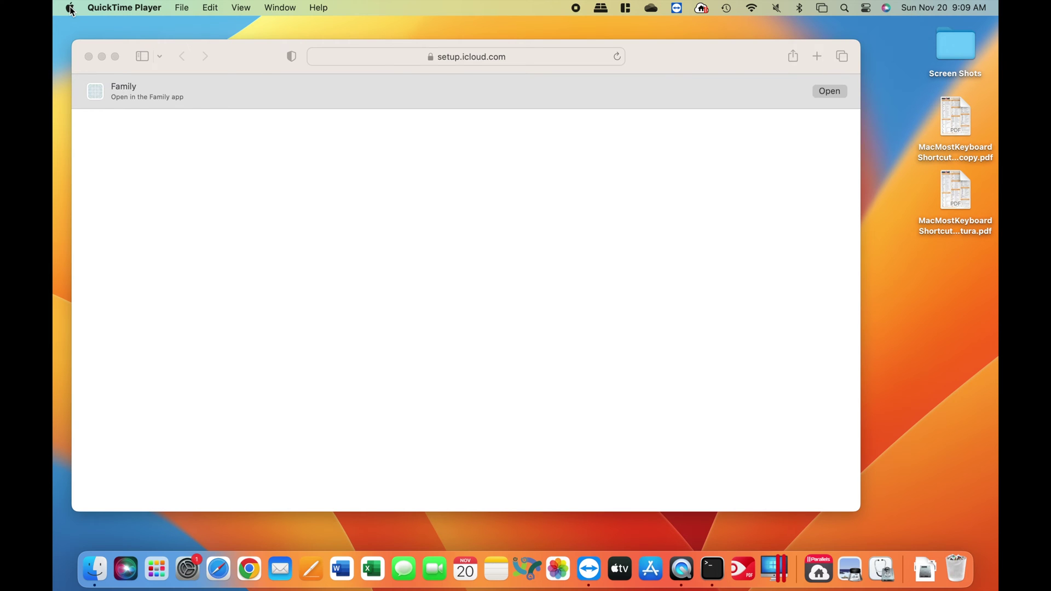
Step: Open the detailed About information for this Mac and review its hardware, macOS version, displays and storage
left_click(70, 8)
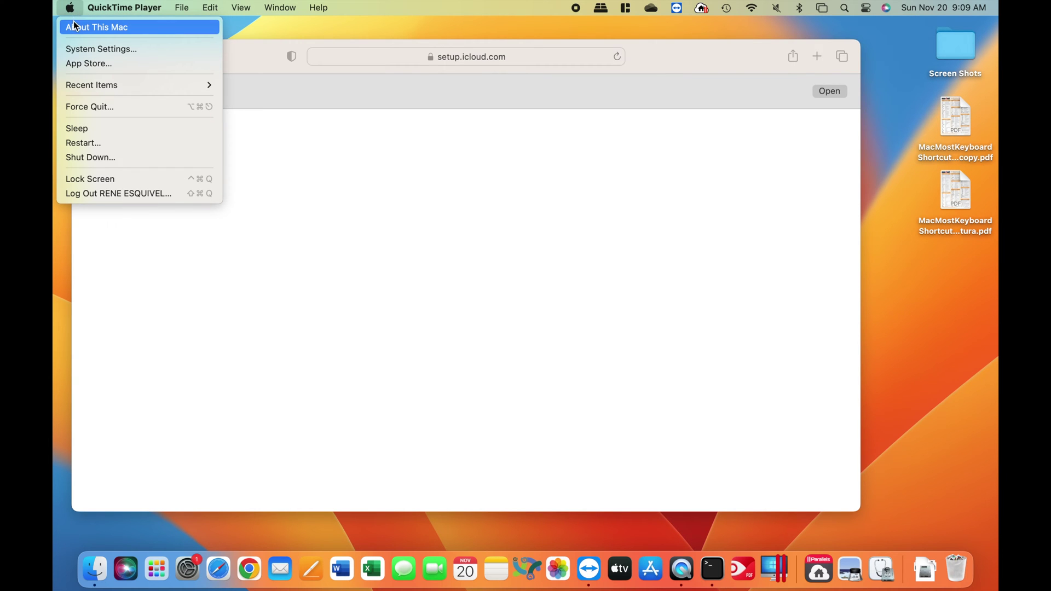
left_click(335, 187)
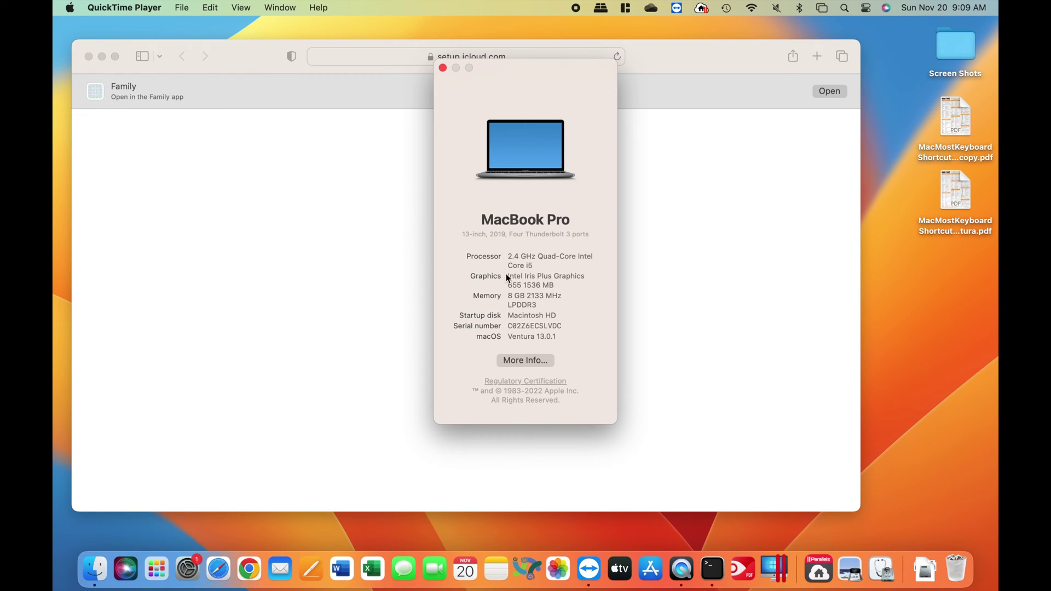
left_click(515, 361)
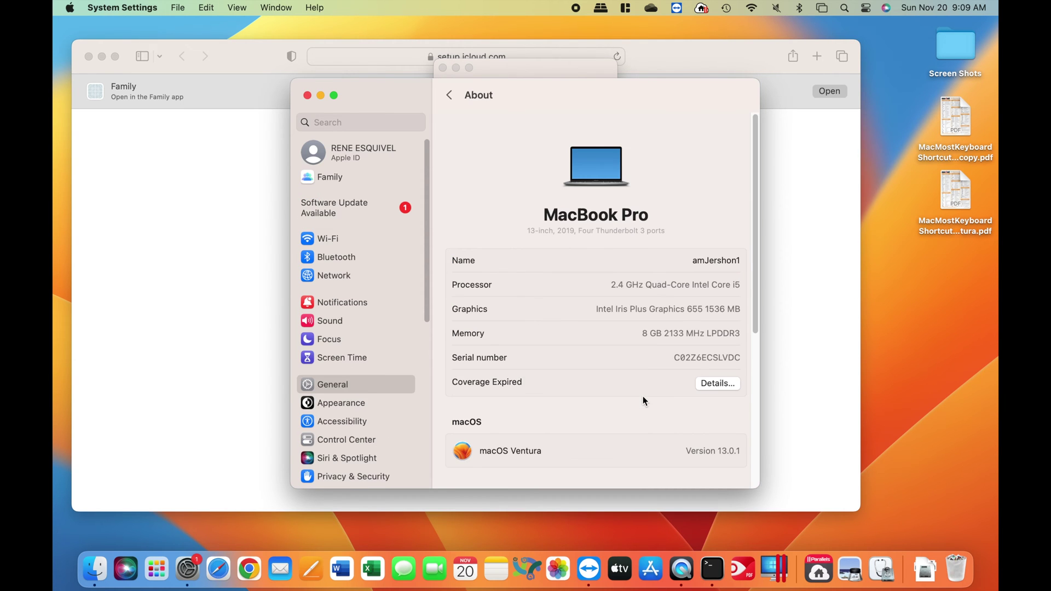
scroll(643, 395, "down", 3)
scroll(644, 400, "down", 5)
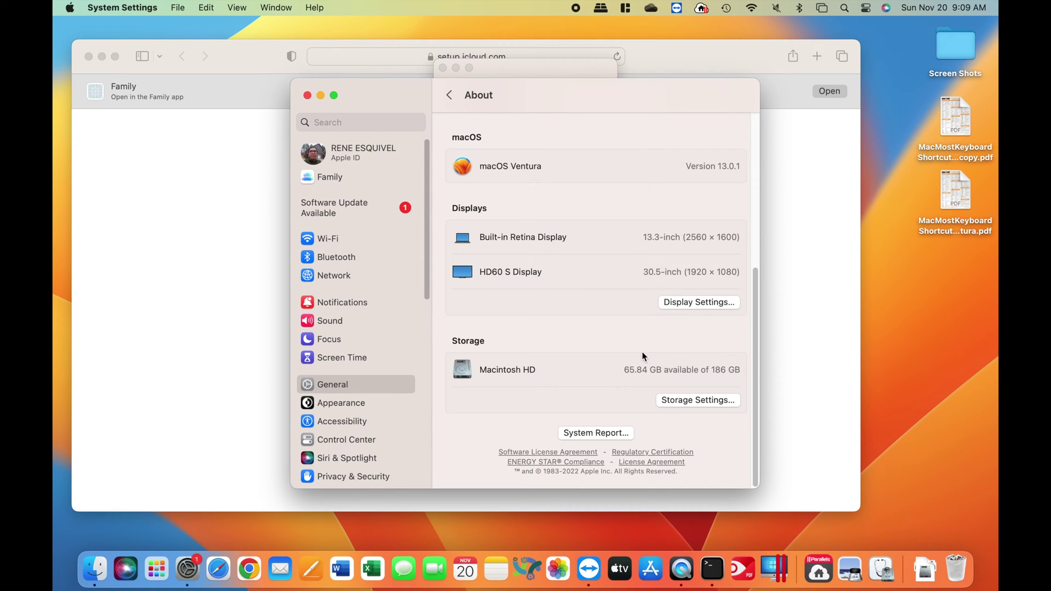
Step: Install the available Pro Video Formats software update
left_click(354, 201)
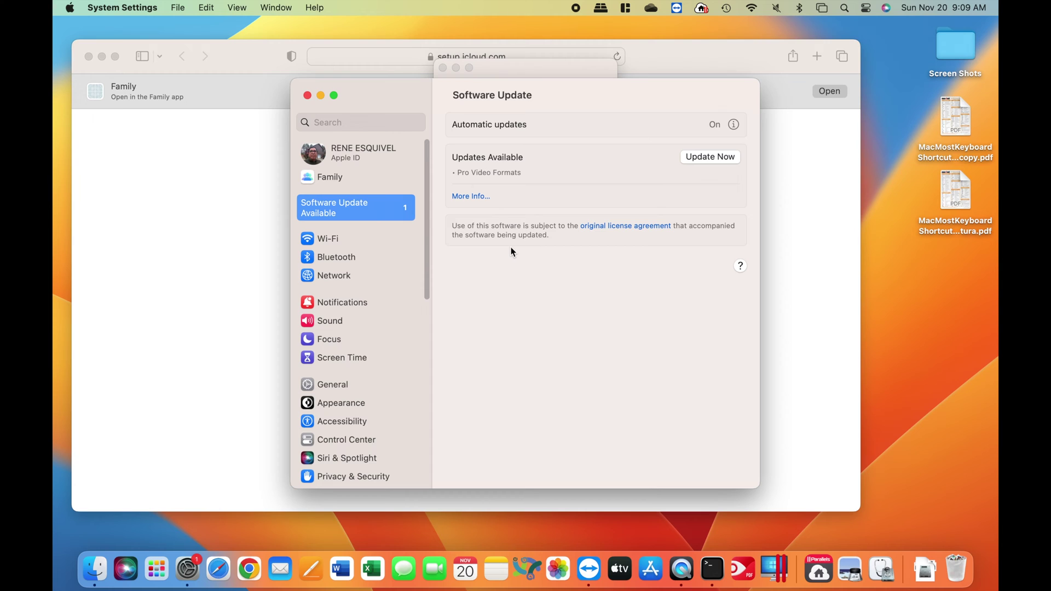
left_click(700, 157)
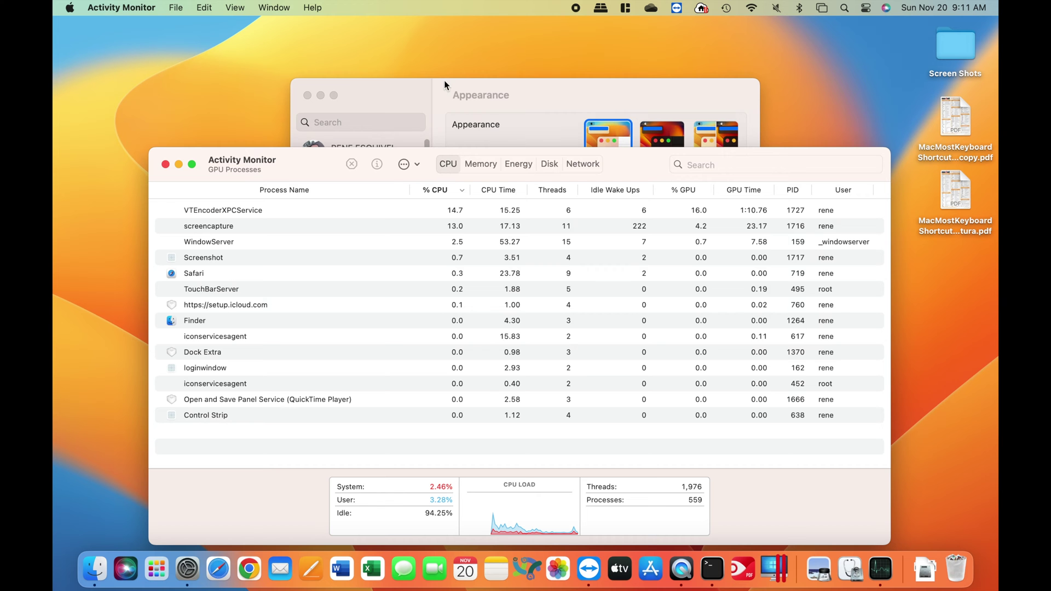
Step: Search System Settings for "stage", set Stage Manager to Show in Menu Bar, and close the settings
left_click(430, 96)
left_click(344, 121)
type("stage")
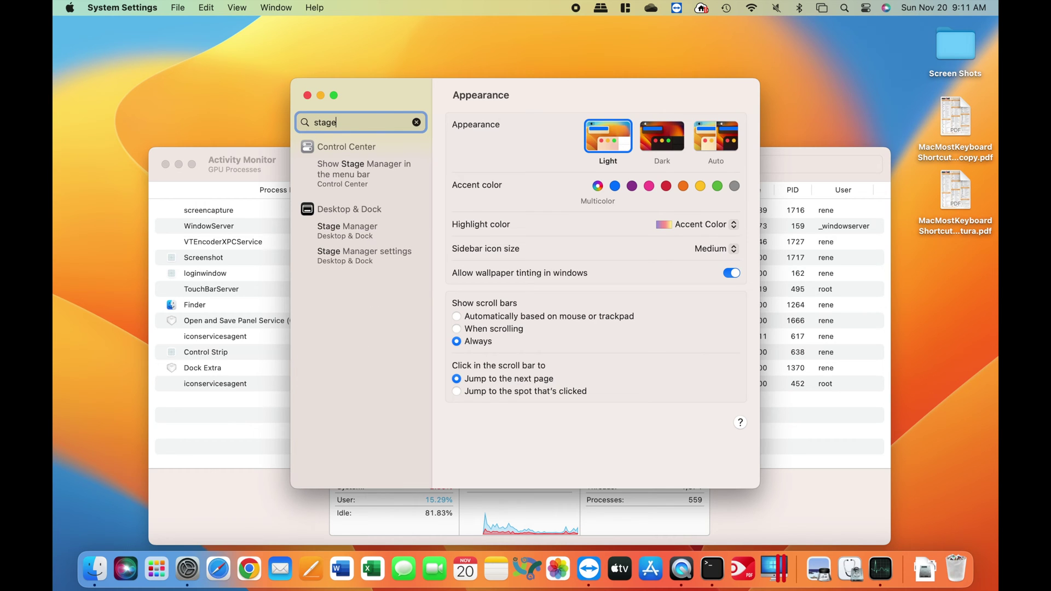
left_click(331, 232)
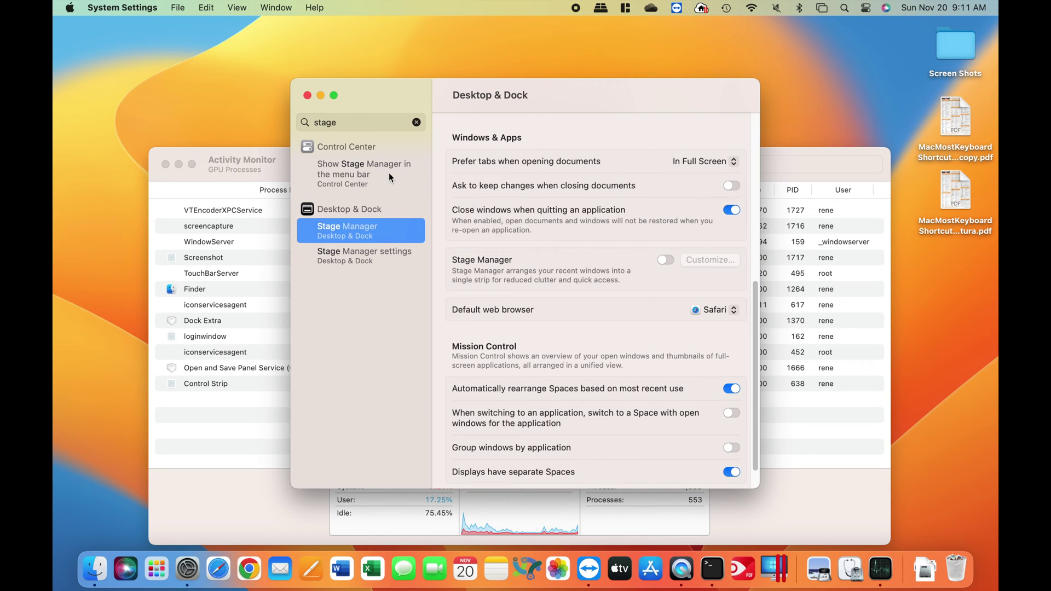
left_click(369, 165)
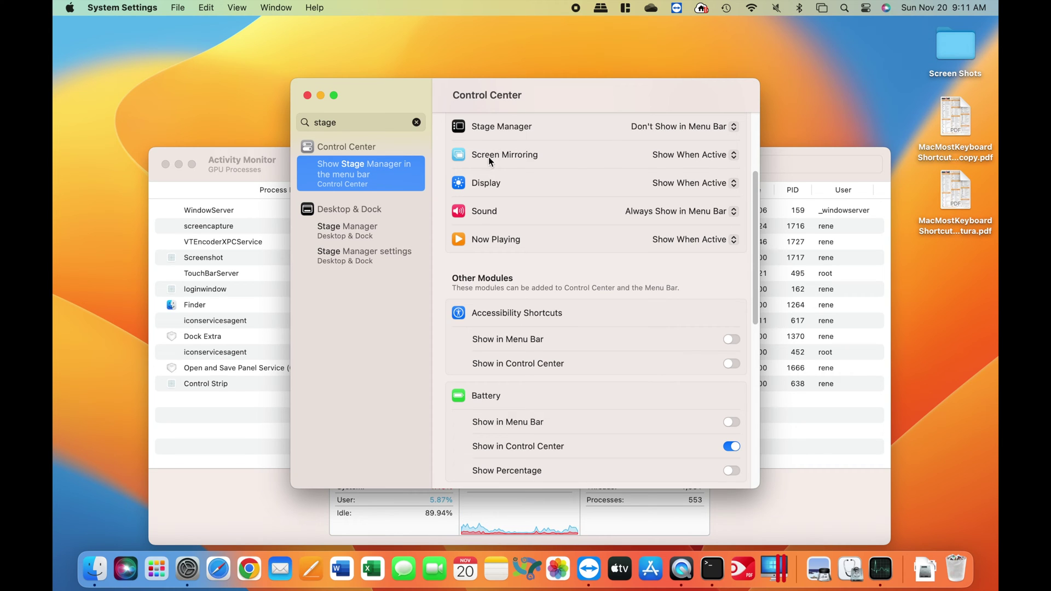
left_click(731, 129)
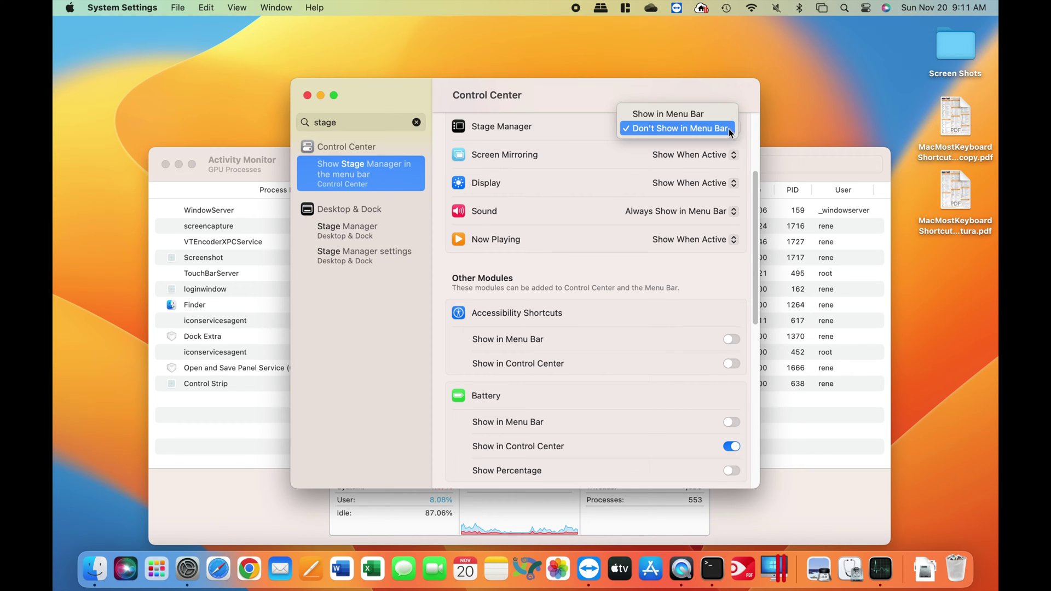
left_click(713, 113)
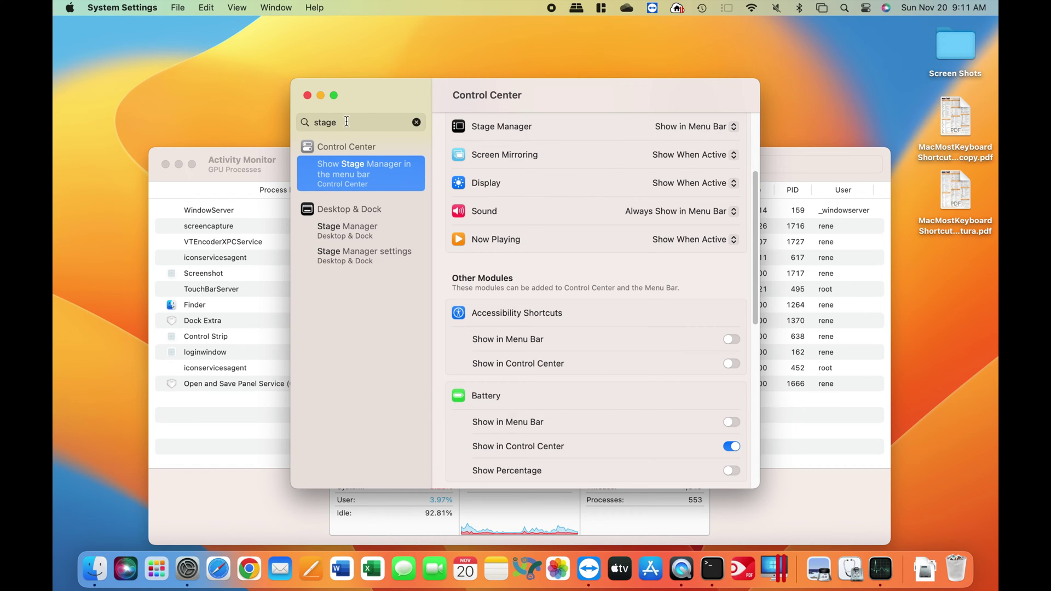
left_click(308, 96)
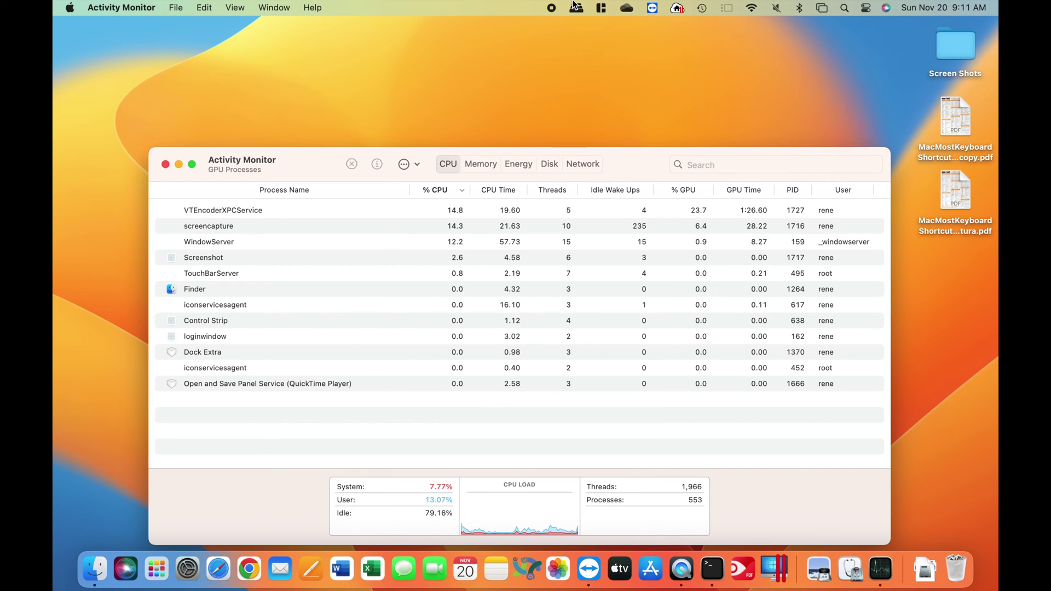
Step: Turn on Stage Manager and bring Safari and Activity Monitor together on one stage
left_click(731, 9)
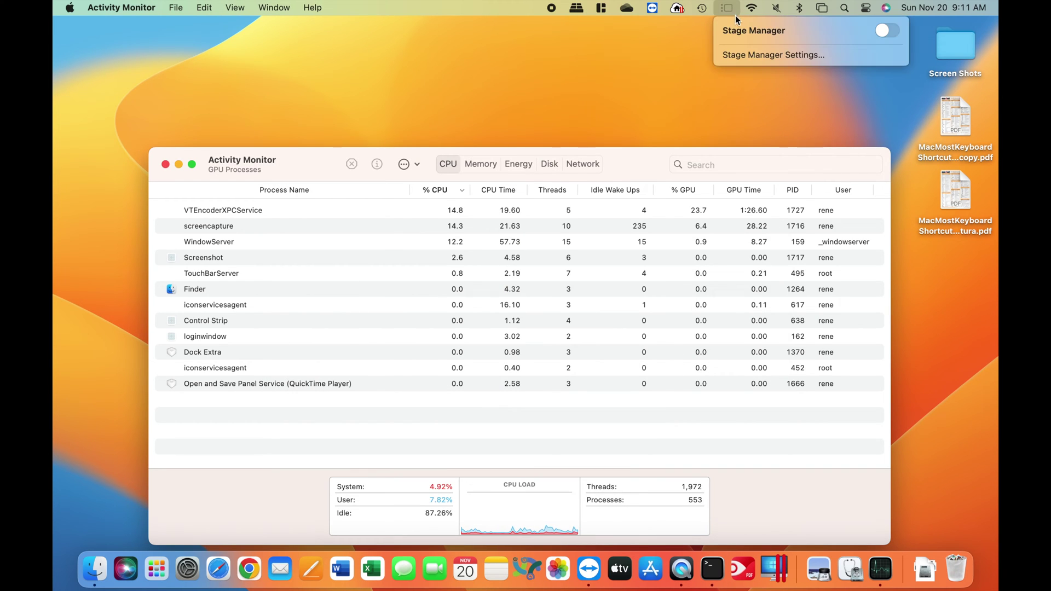
left_click(895, 32)
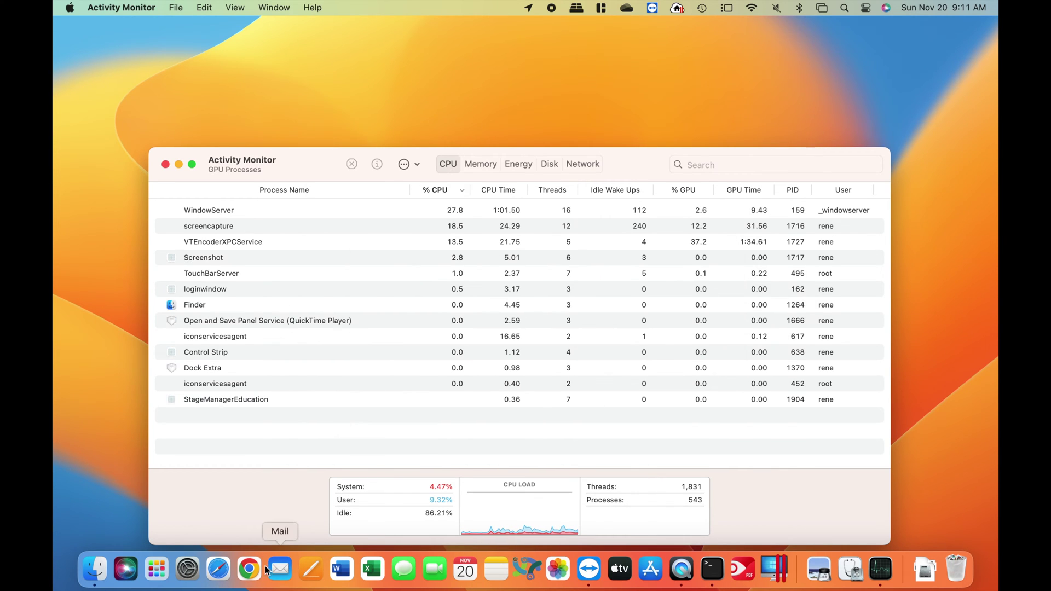
left_click(224, 575)
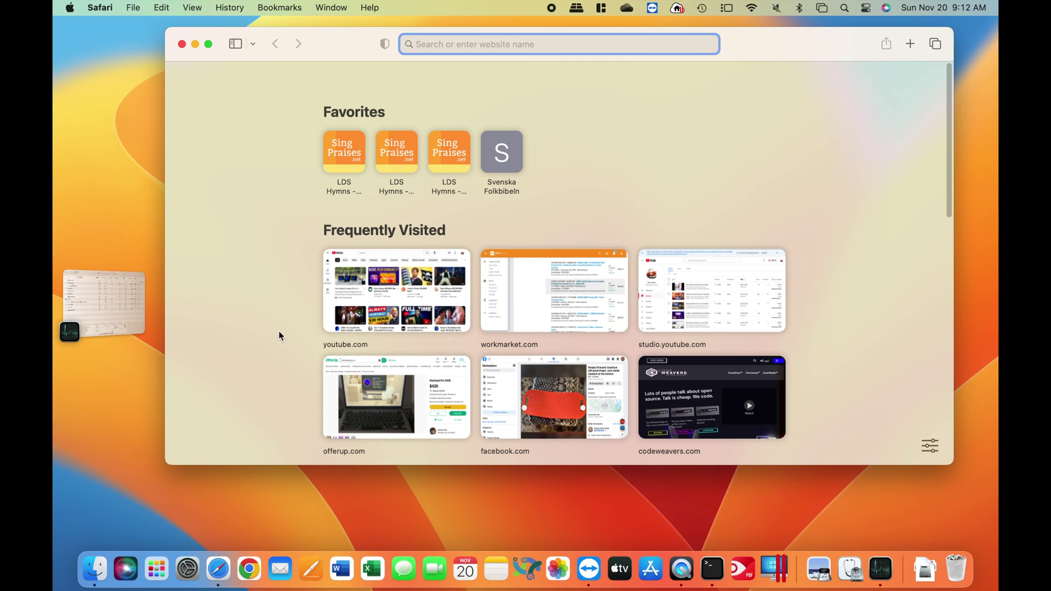
left_click(83, 314)
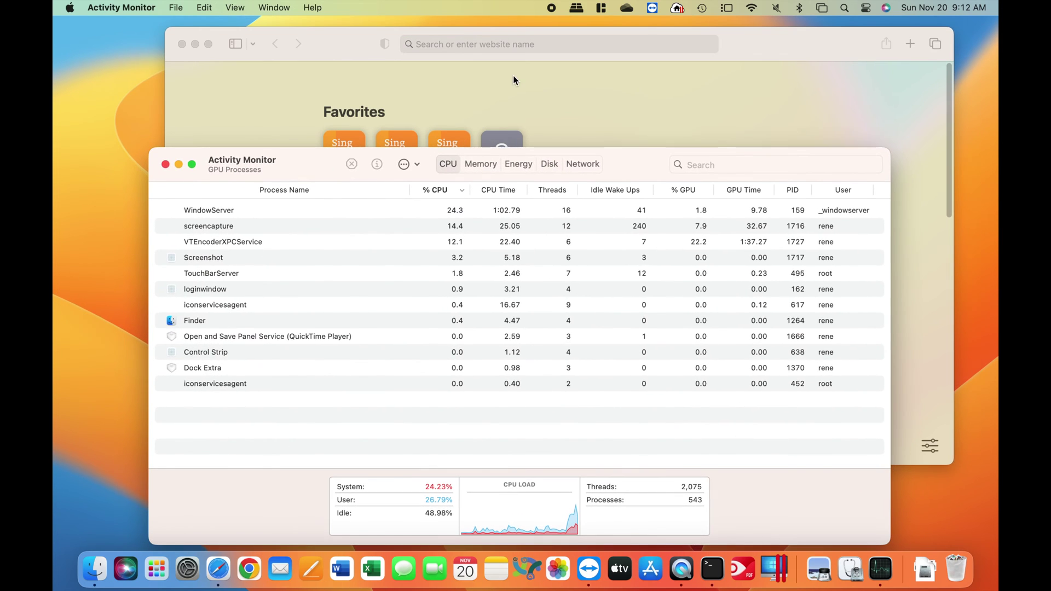
Step: Bring Safari to the front and load apple.com
left_click(531, 79)
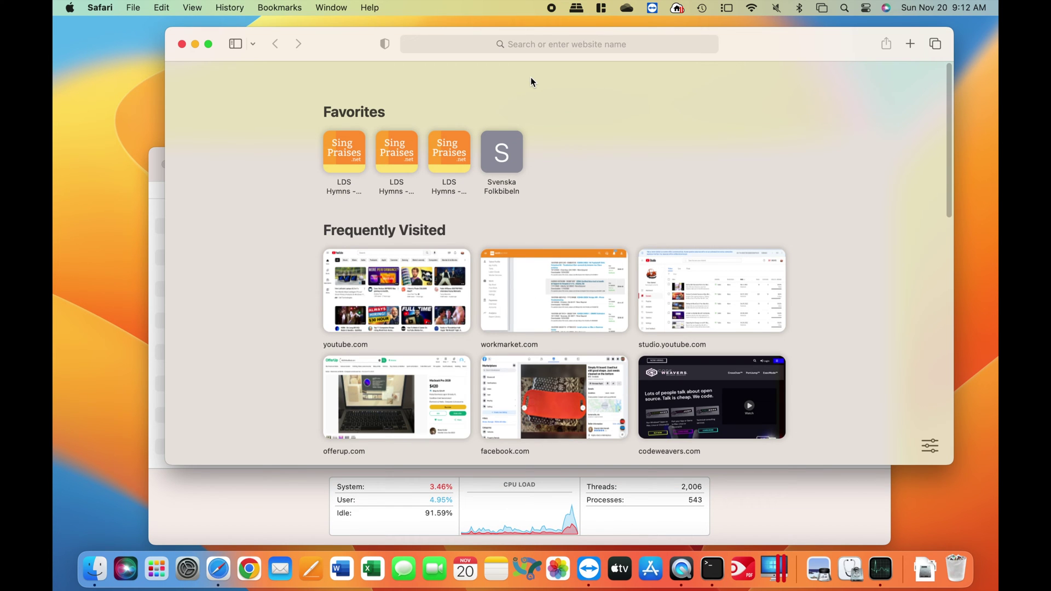
key("super+l")
type("app")
key("Return")
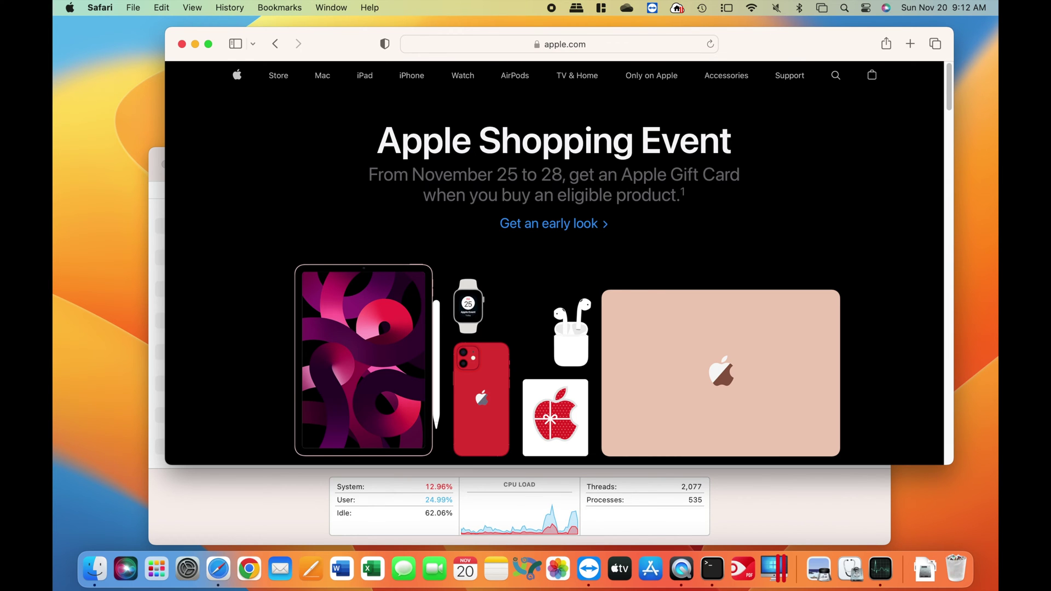
Step: Browse the Apple home page from the shopping event banner down to the footer links
scroll(554, 274, "down", 10)
scroll(554, 274, "down", 15)
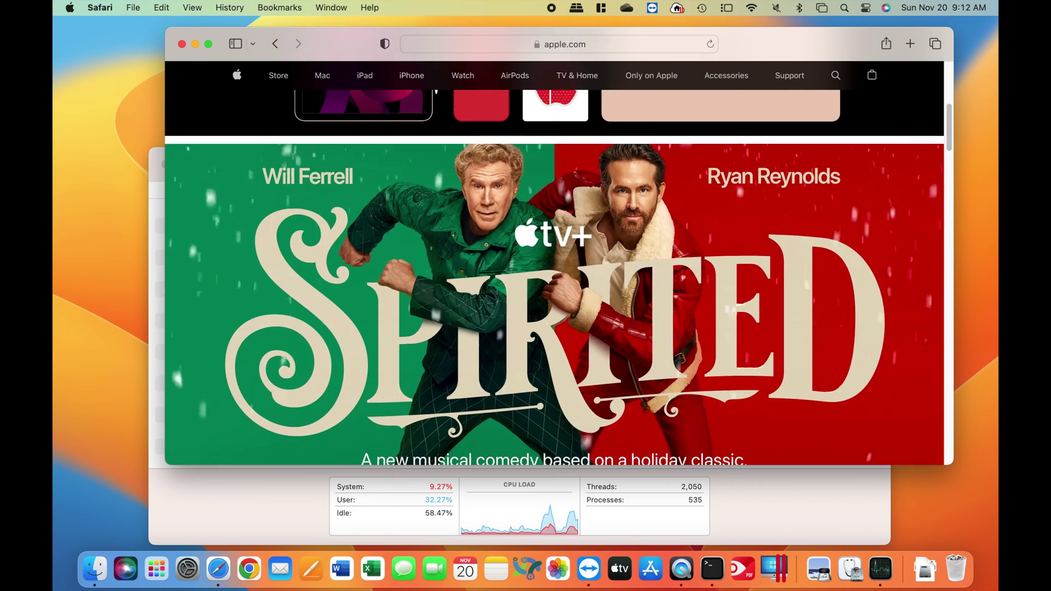
scroll(554, 274, "down", 15)
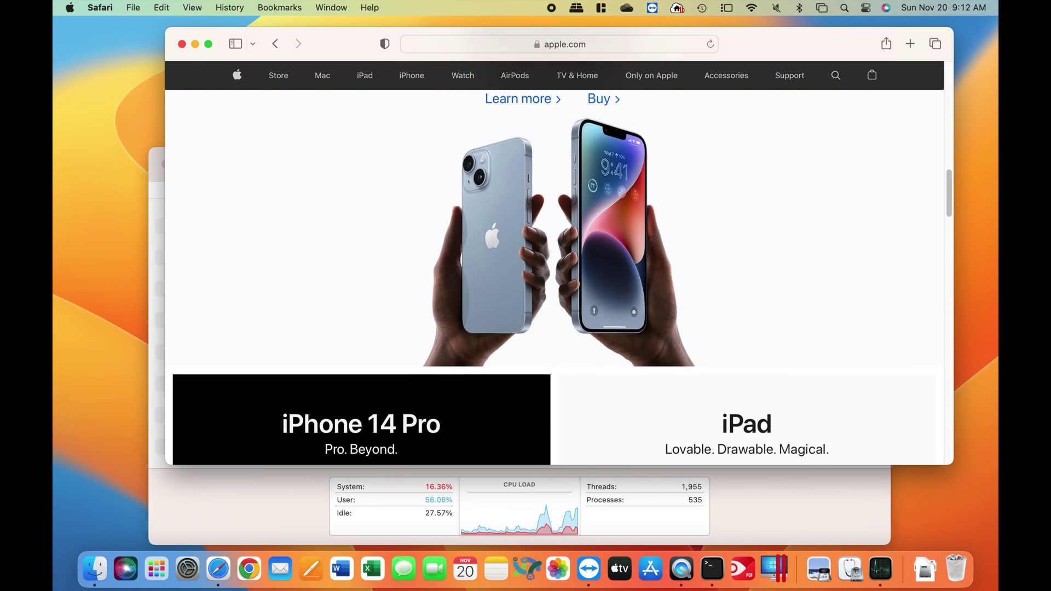
scroll(554, 273, "down", 10)
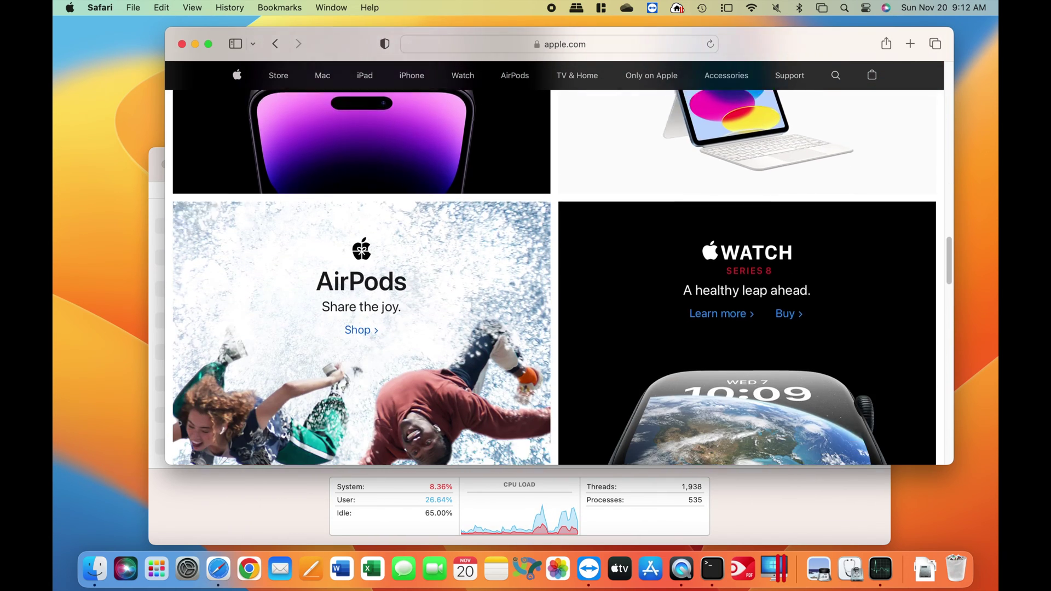
scroll(554, 274, "down", 12)
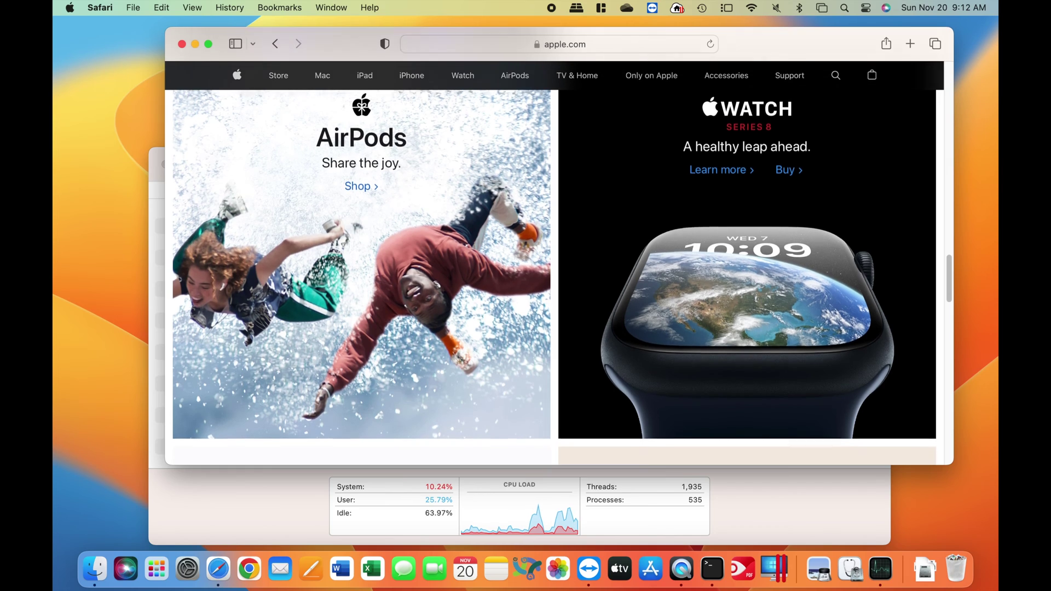
scroll(554, 273, "down", 15)
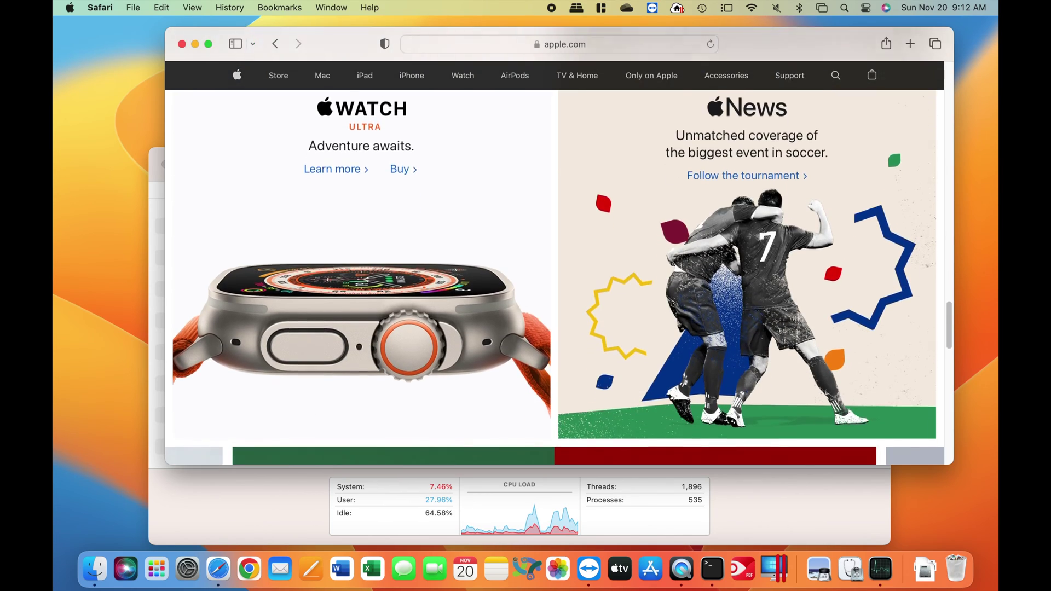
scroll(554, 273, "down", 20)
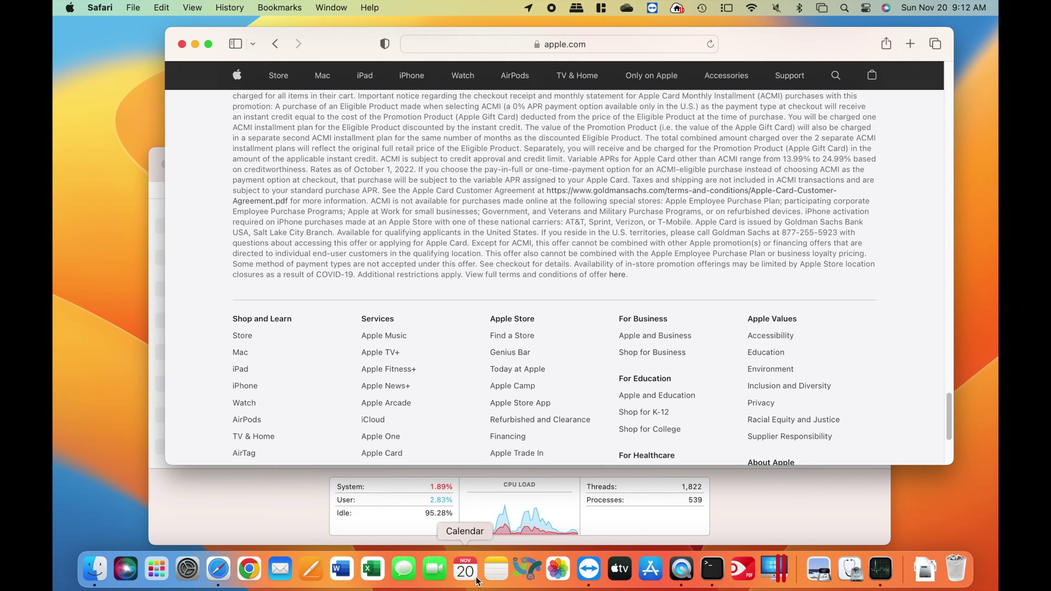
Step: Switch to the App Store and check for available app updates
left_click(650, 569)
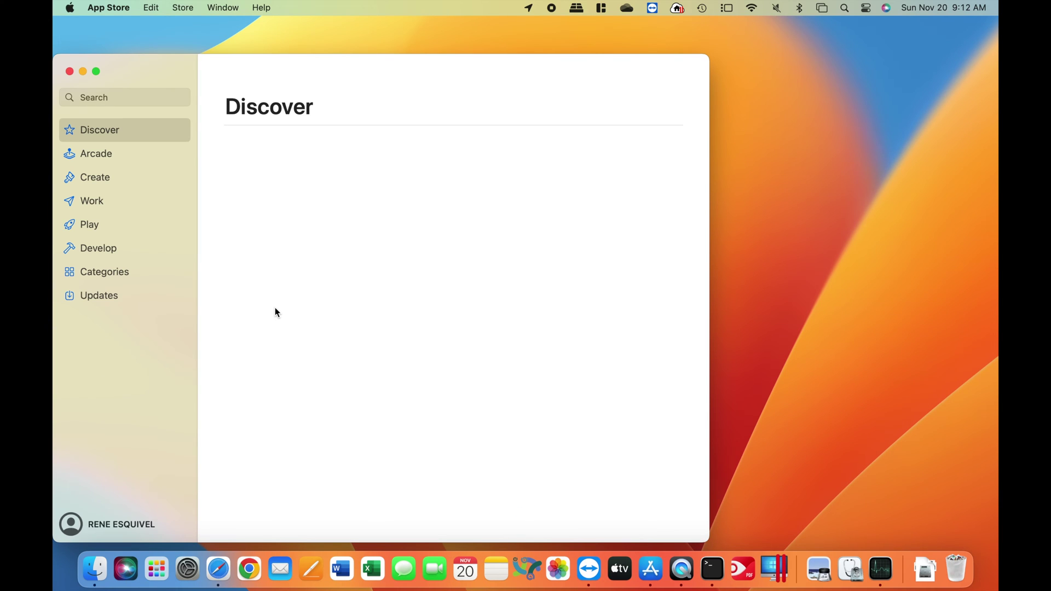
left_click(109, 301)
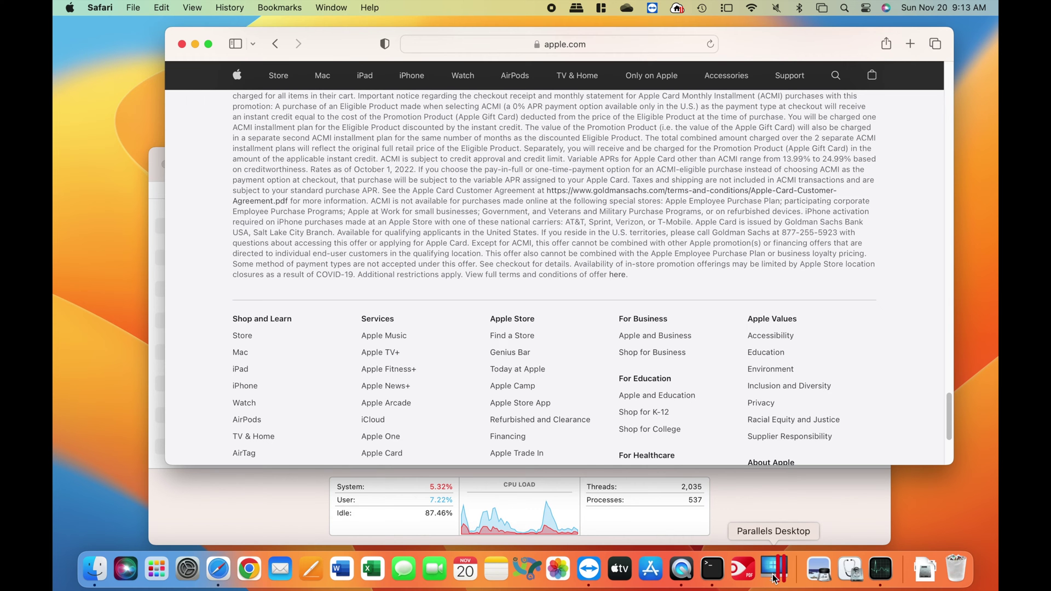
Step: Switch to Parallels Desktop, start the Windows 10 virtual machine, and sign in with the account password
left_click(773, 574)
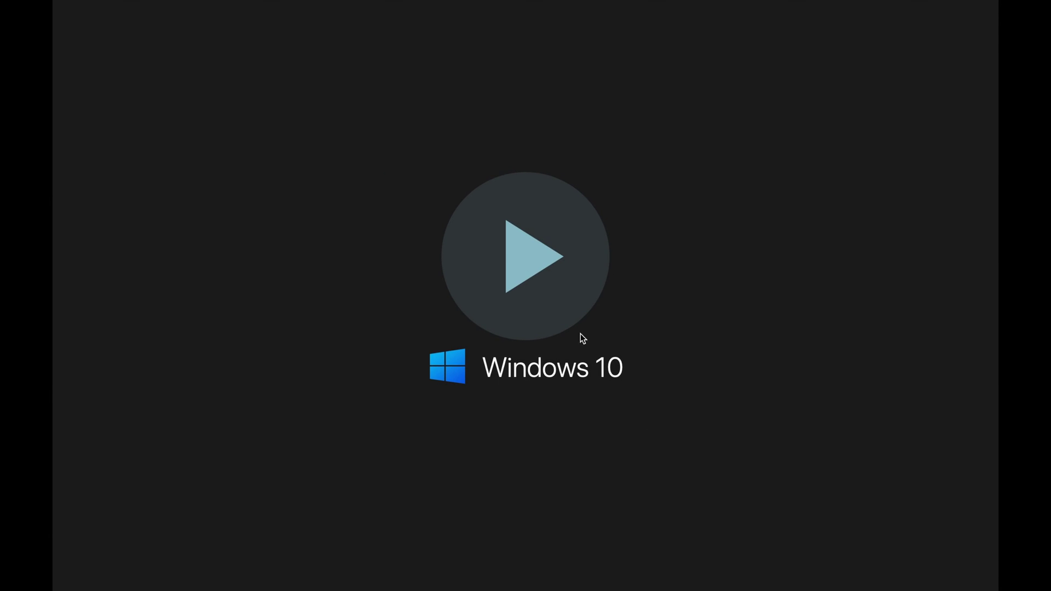
left_click(510, 255)
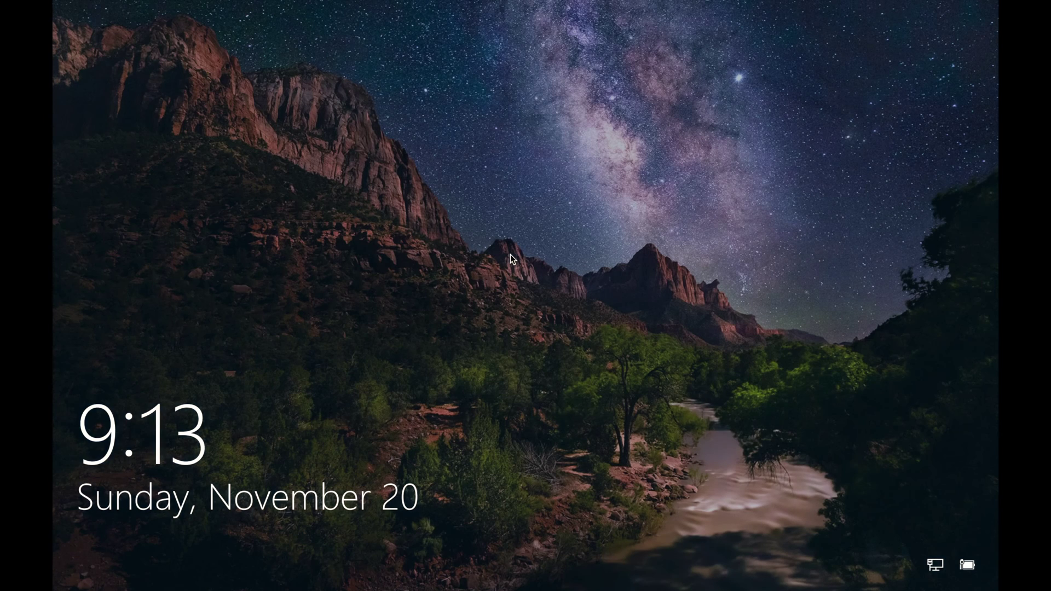
left_click(510, 255)
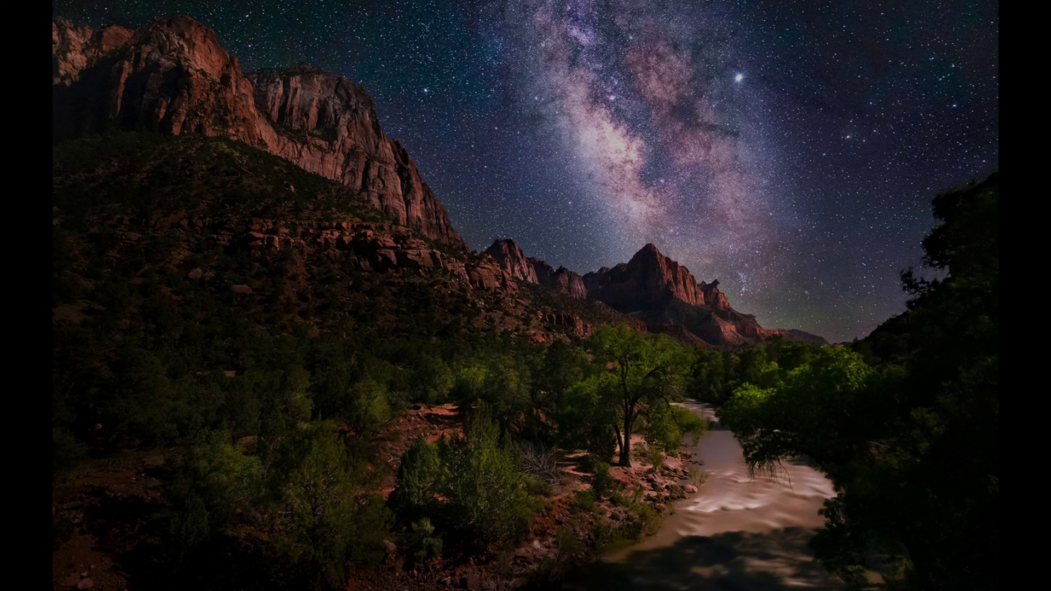
type("****")
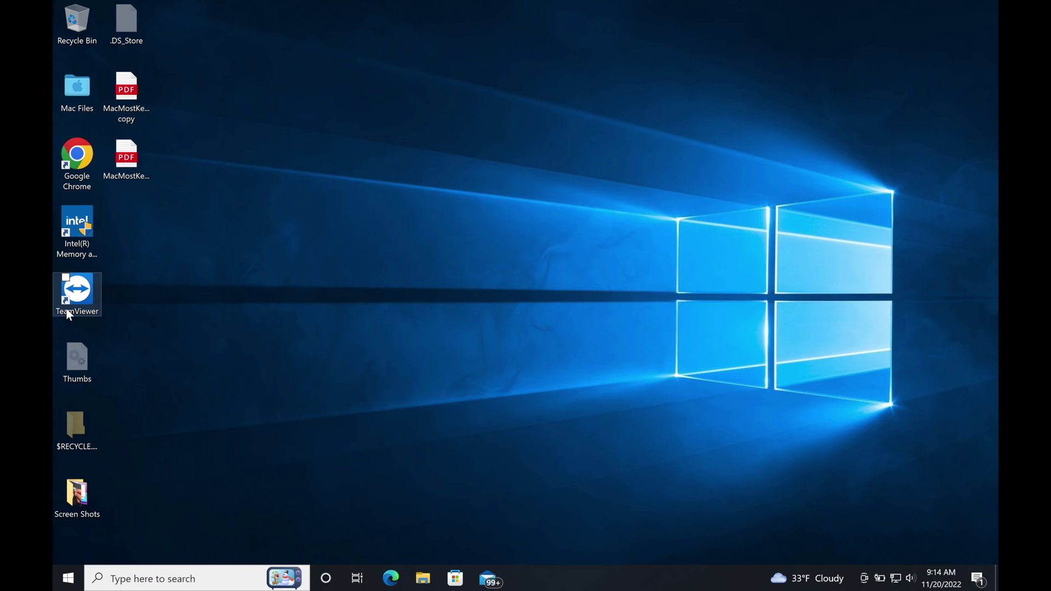
Step: Look through the list of installed Windows apps down to the entries under S, and close the list
left_click(68, 578)
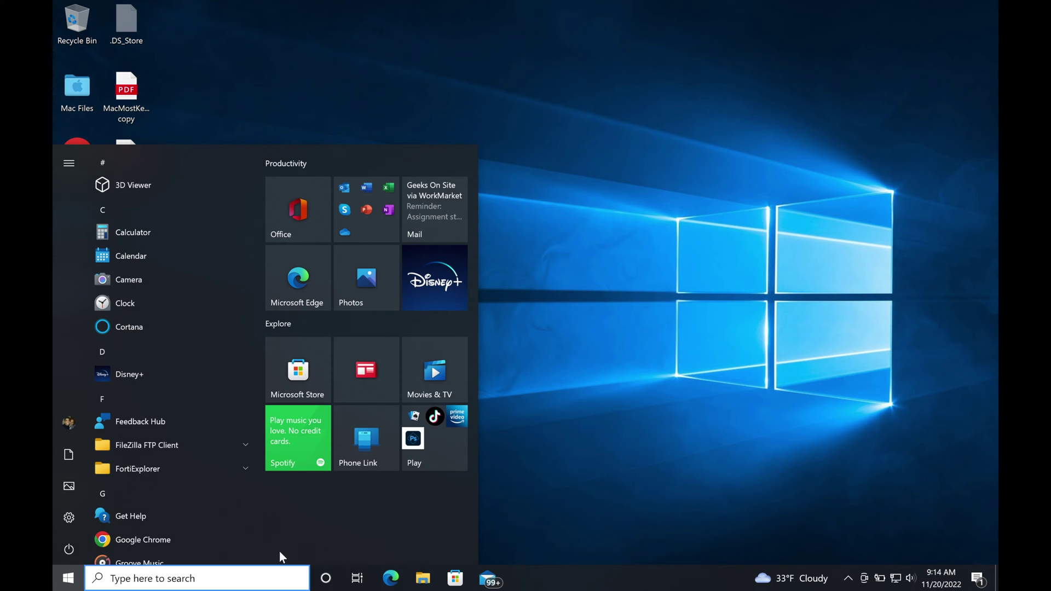
scroll(159, 501, "down", 10)
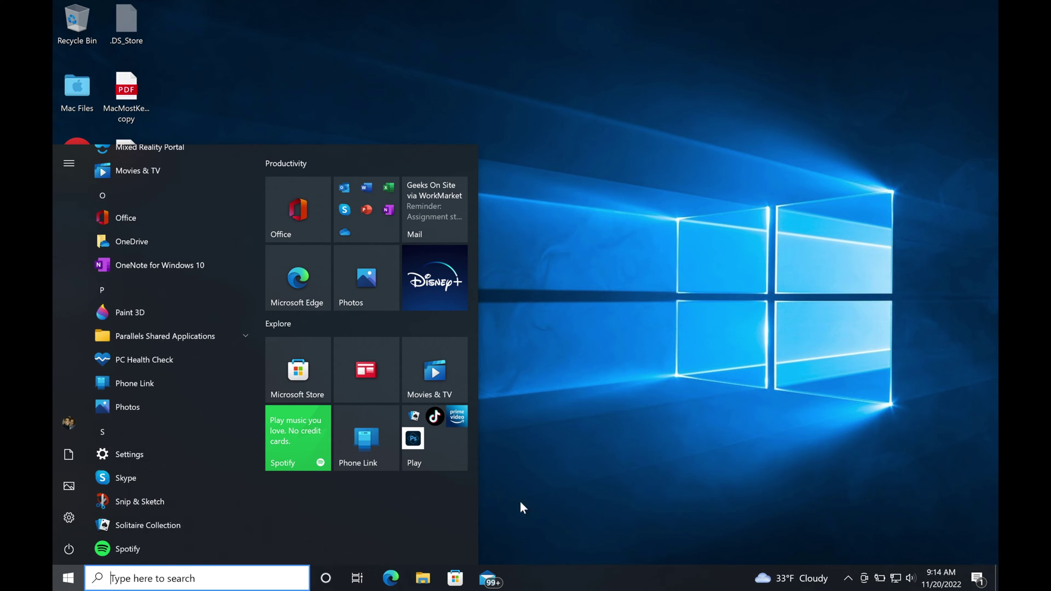
left_click(547, 493)
Step: Open Microsoft Edge in Windows and load apple.com
left_click(391, 578)
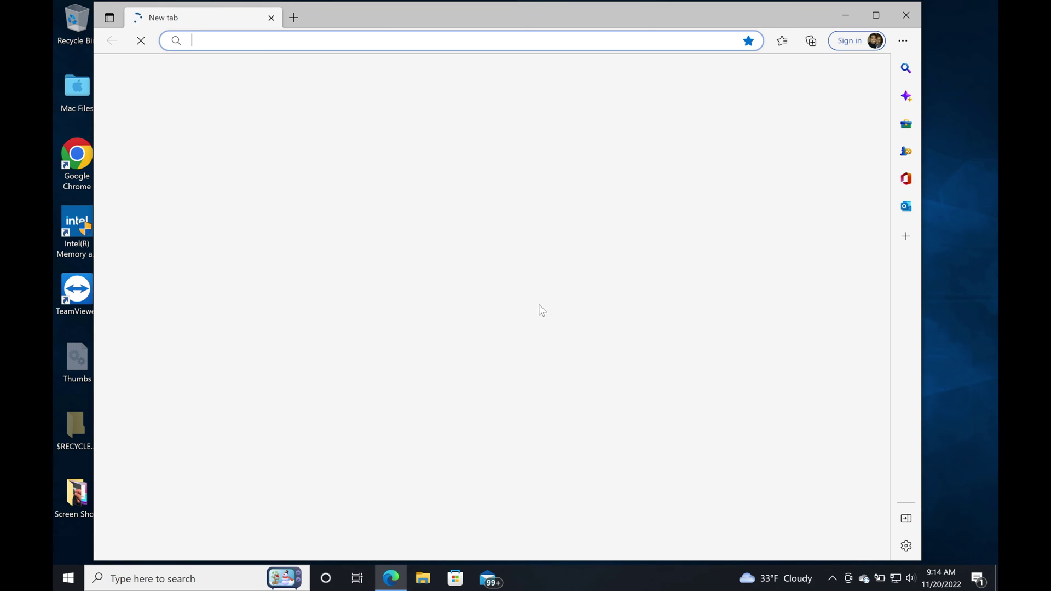
type("a")
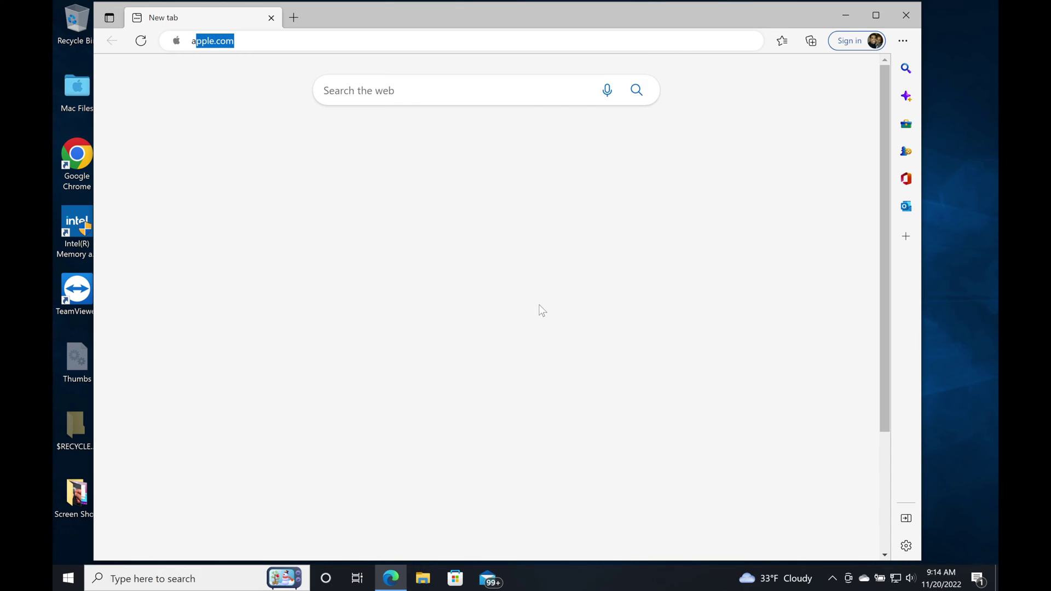
type("ppe")
key("Return")
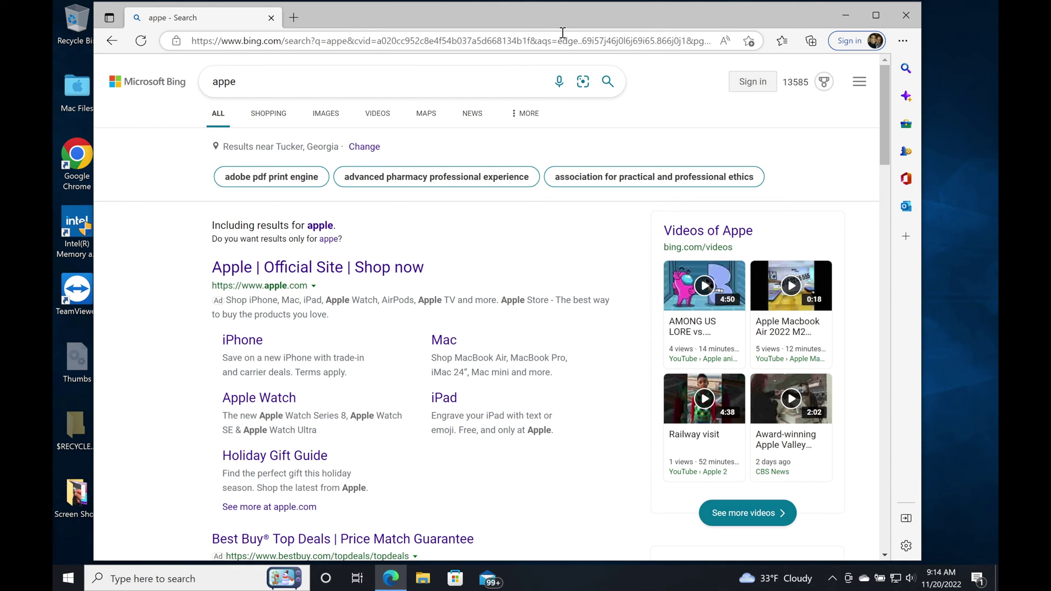
left_click(562, 33)
type("ap")
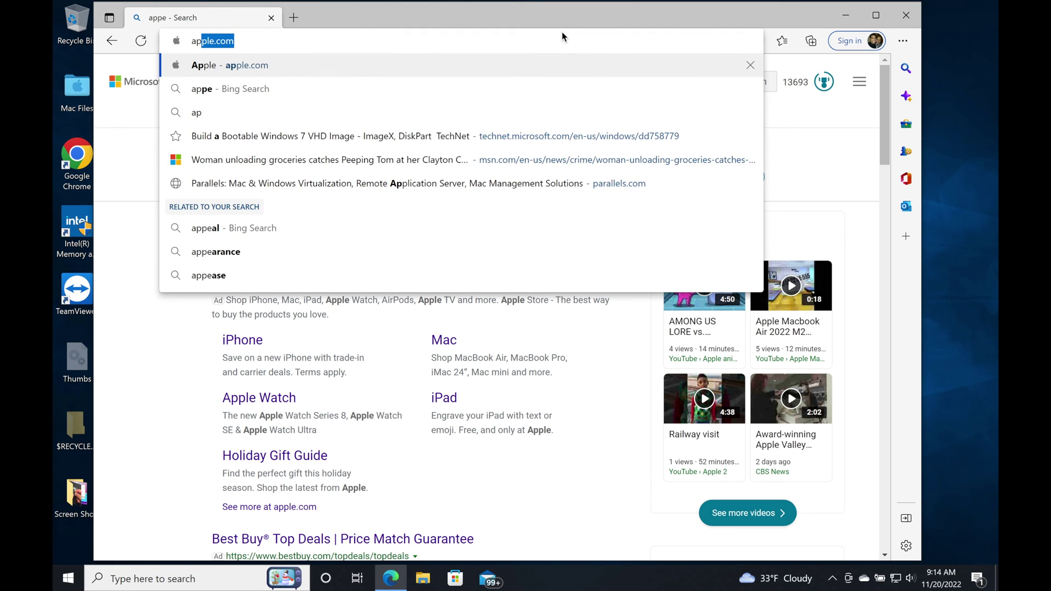
type("p")
key("Return")
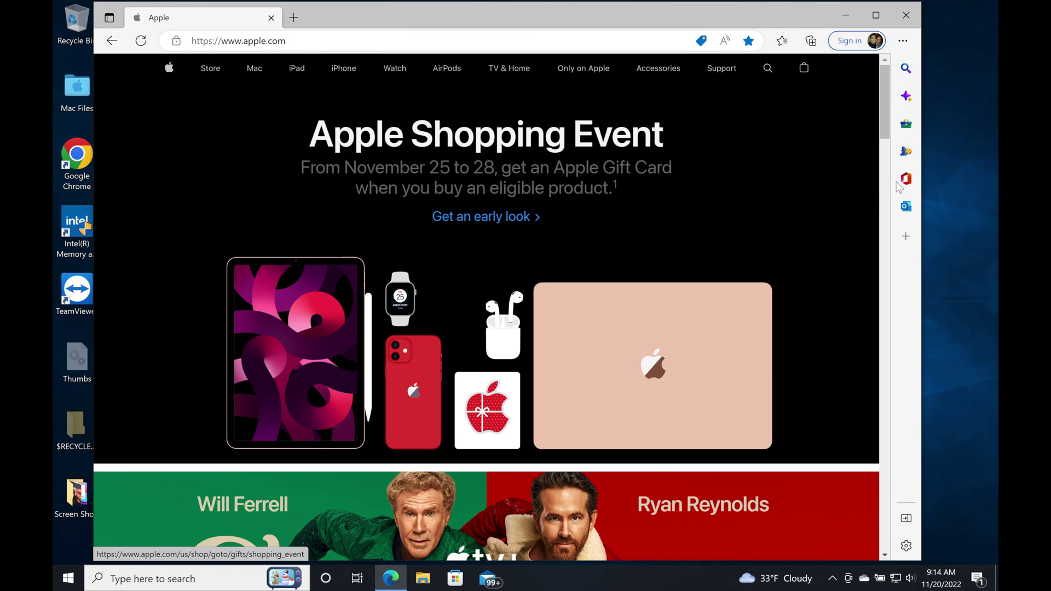
Step: Browse the Apple home page down to the Spirited carousel and back up to the AirPods tile, and close Edge
left_click_drag(883, 132, 888, 172)
scroll(887, 173, "down", 2)
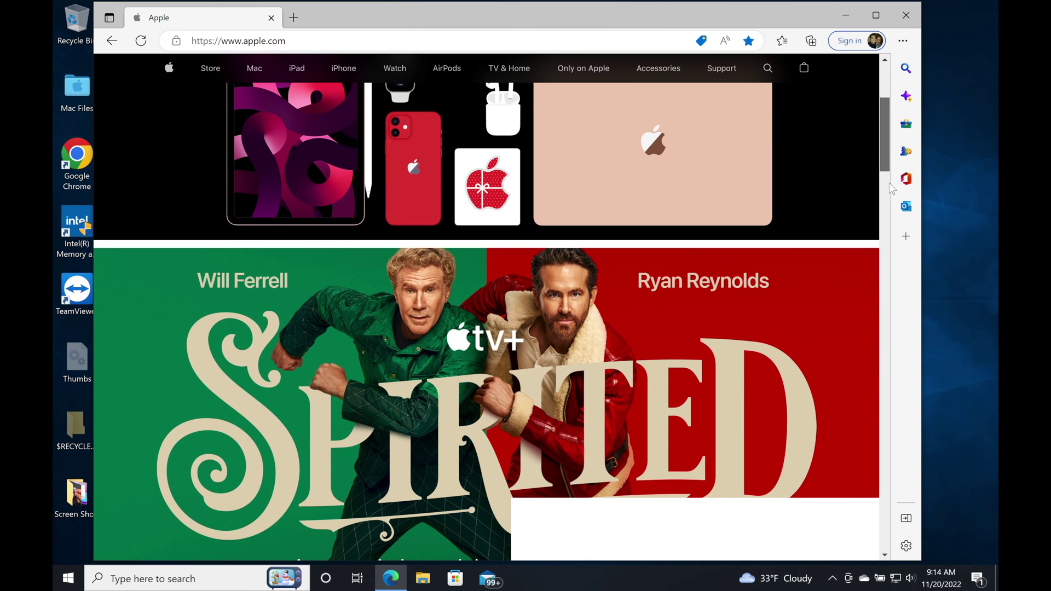
scroll(894, 218, "down", 8)
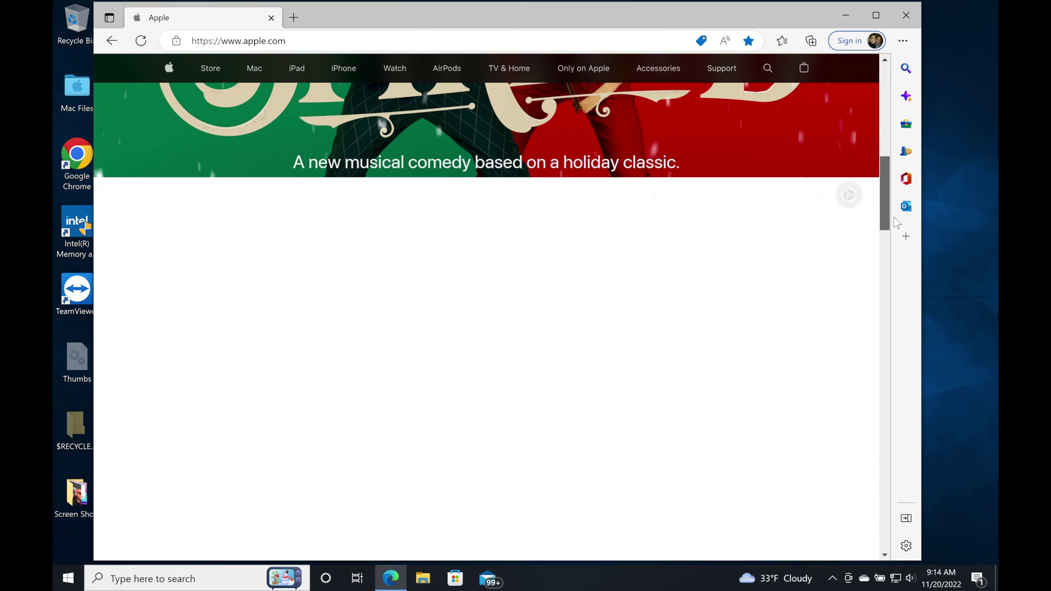
left_click_drag(903, 267, 935, 456)
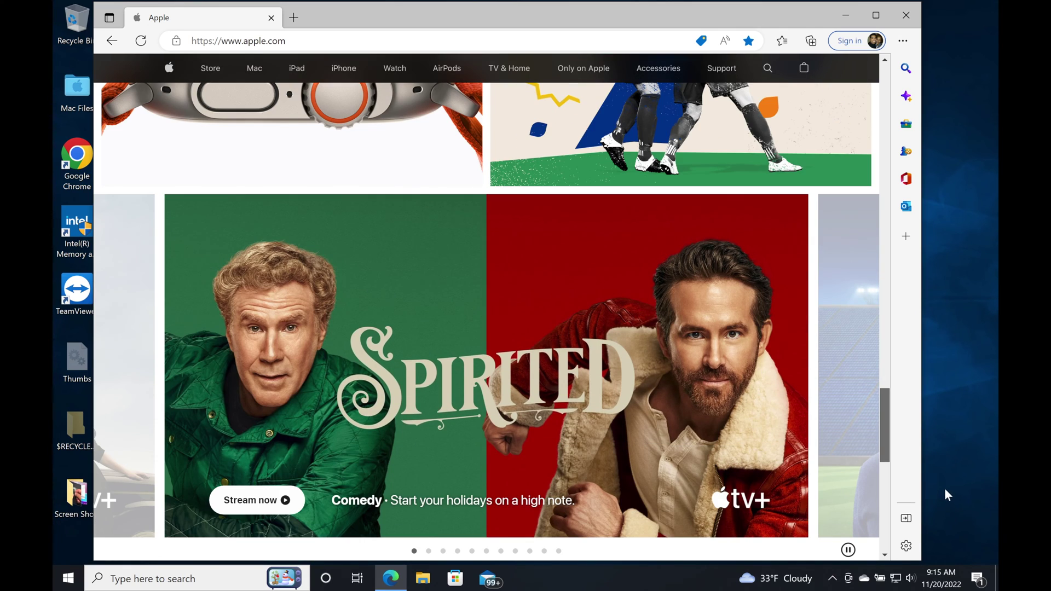
mouse_move(948, 504)
left_mouse_down()
mouse_move(939, 496)
mouse_move(930, 541)
mouse_move(918, 466)
mouse_move(870, 352)
left_mouse_up()
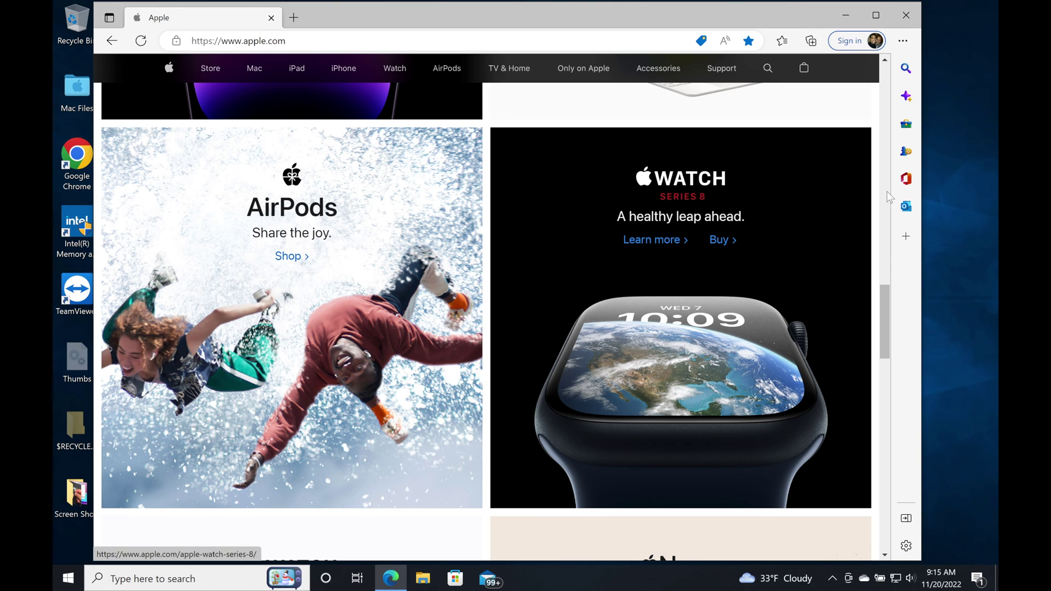
left_click(906, 16)
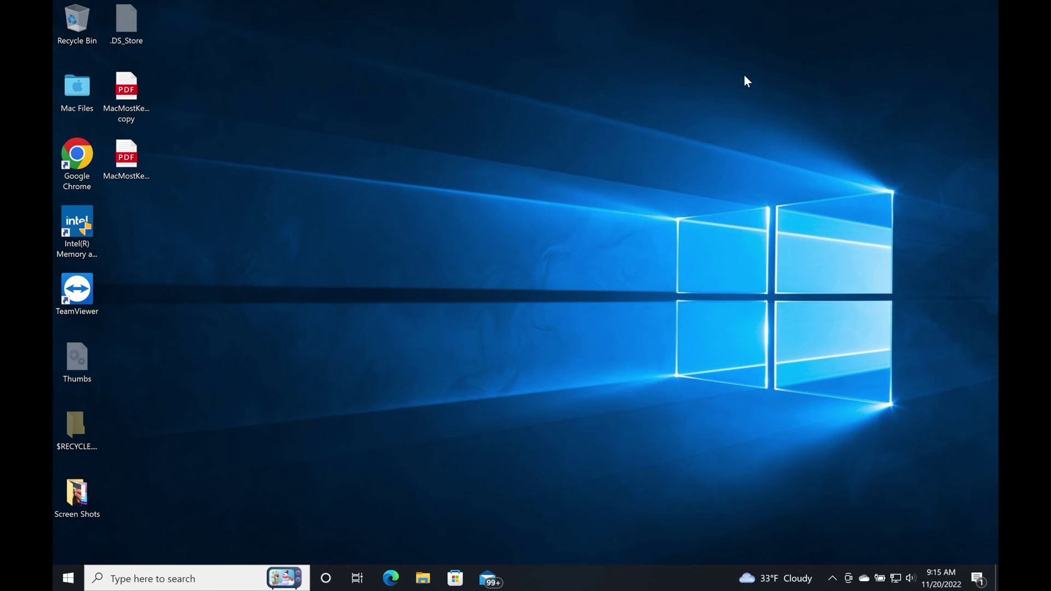
Step: Switch from Windows to FaceTime on the Mac and choose to try the iPhone as a webcam
key("ctrl+Left")
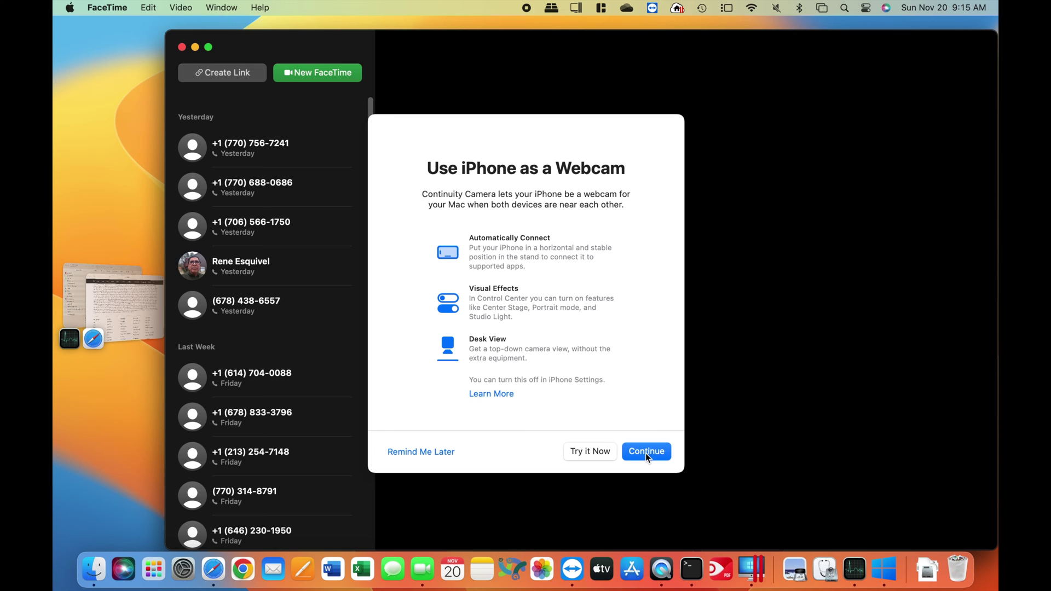
left_click(588, 451)
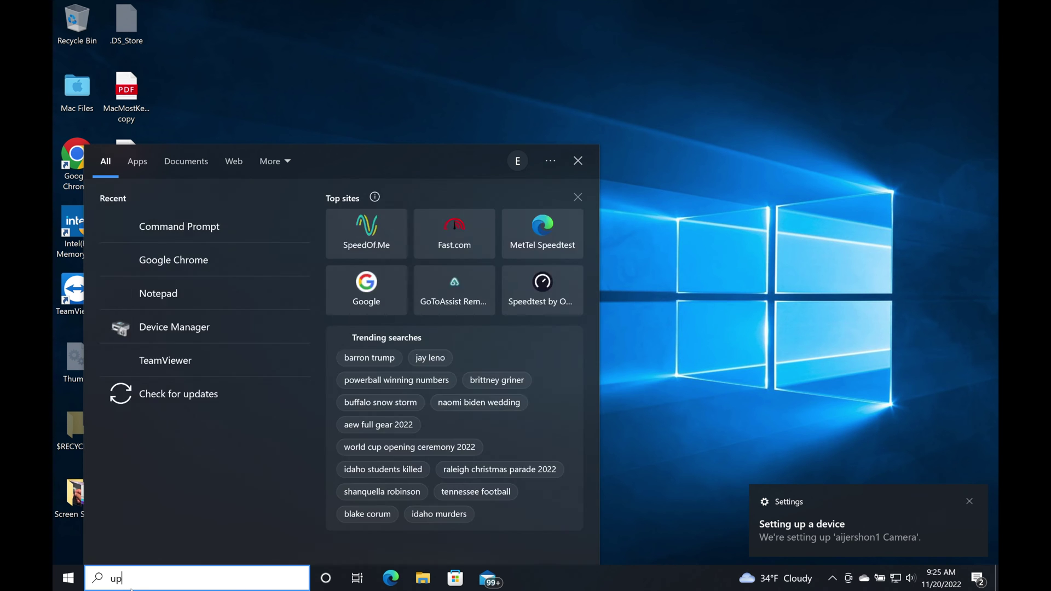
Step: Search Windows for "update", open the Windows Update settings, and start a check for updates
type("a")
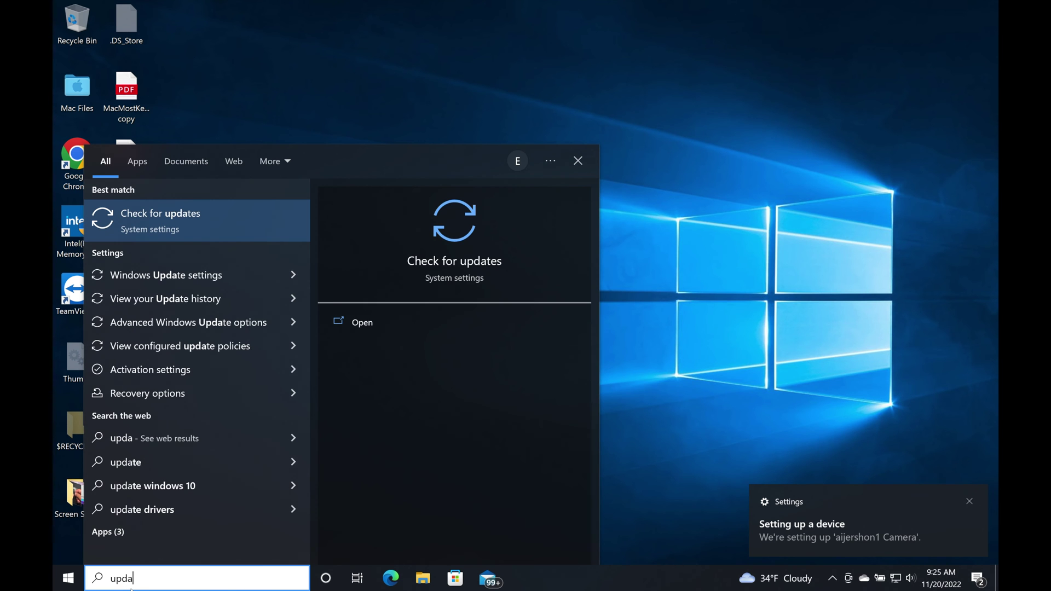
type("te")
left_click(122, 222)
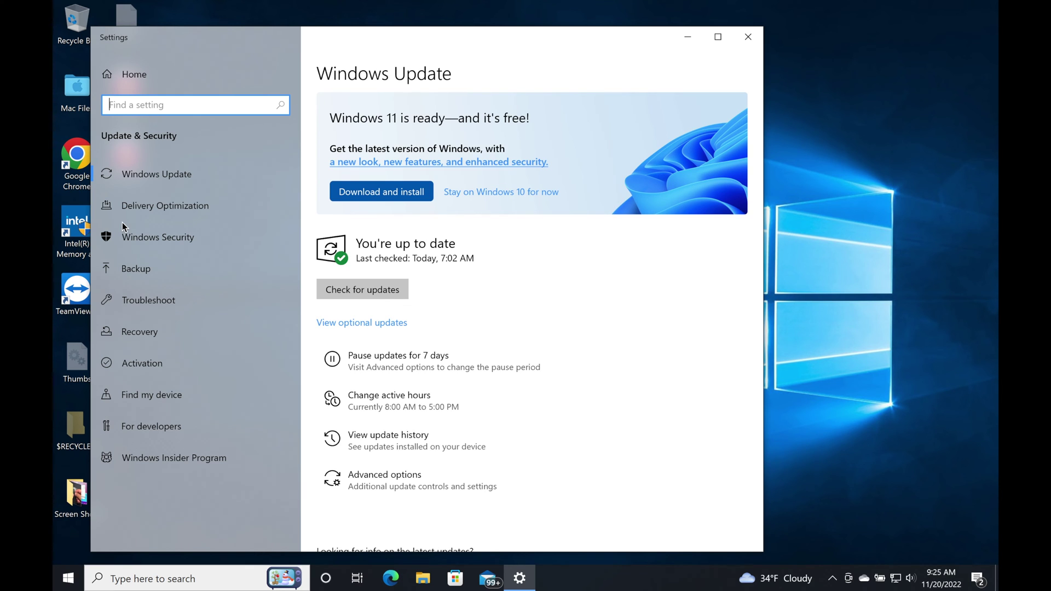
left_click(357, 290)
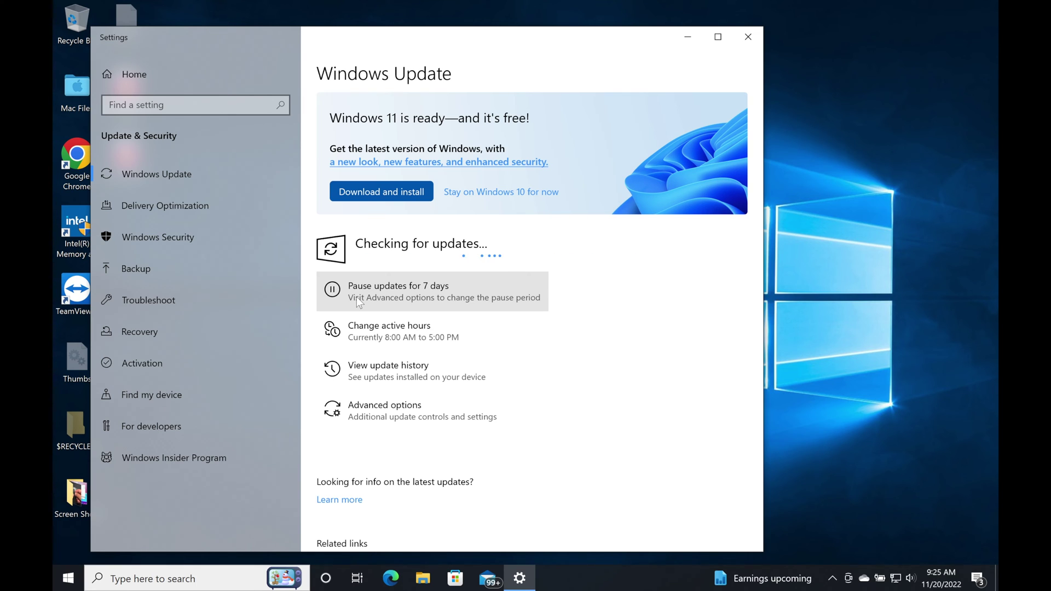
left_click(831, 579)
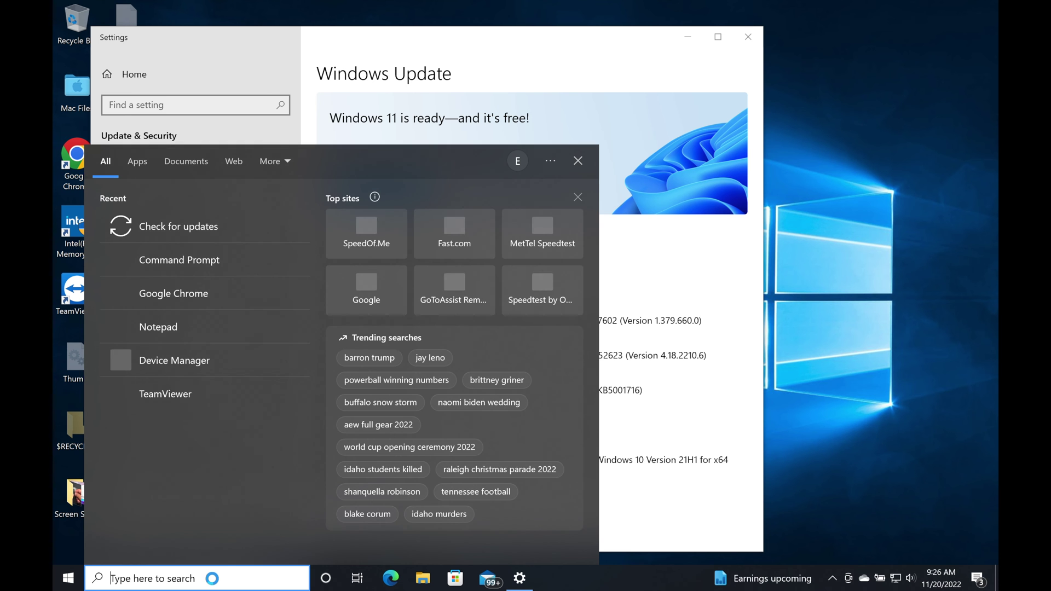
Step: Find and open the Windows Camera app, allow it to access the precise location, and switch to the other camera
type("cam")
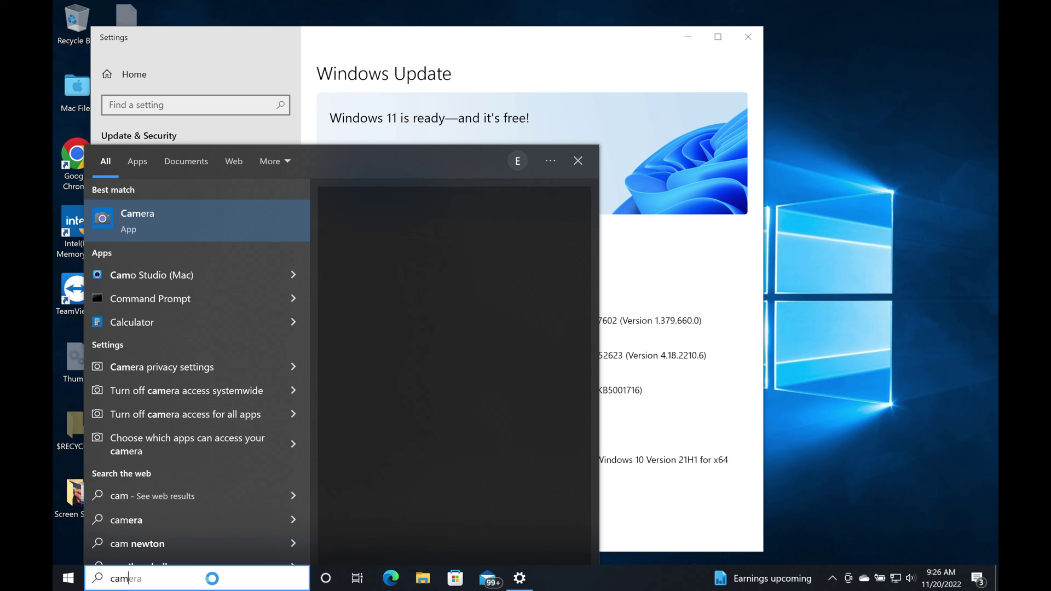
type("era")
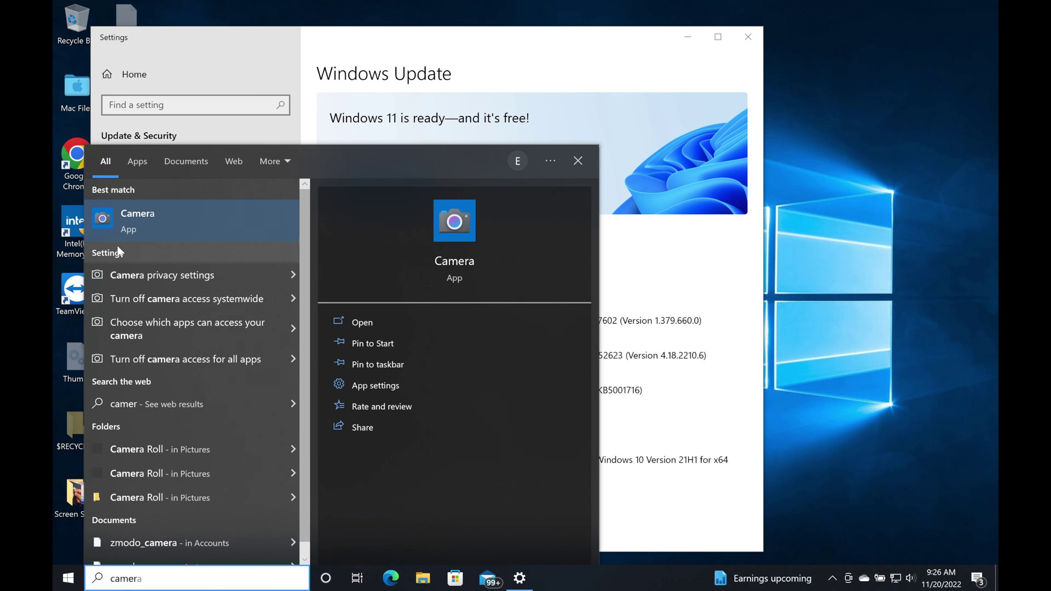
left_click(123, 224)
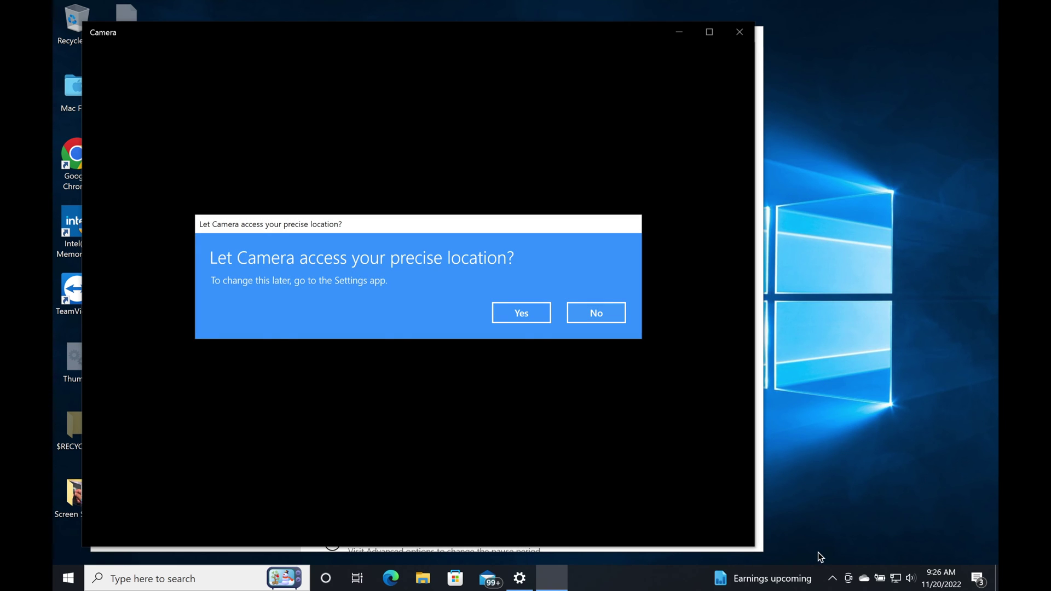
left_click(520, 313)
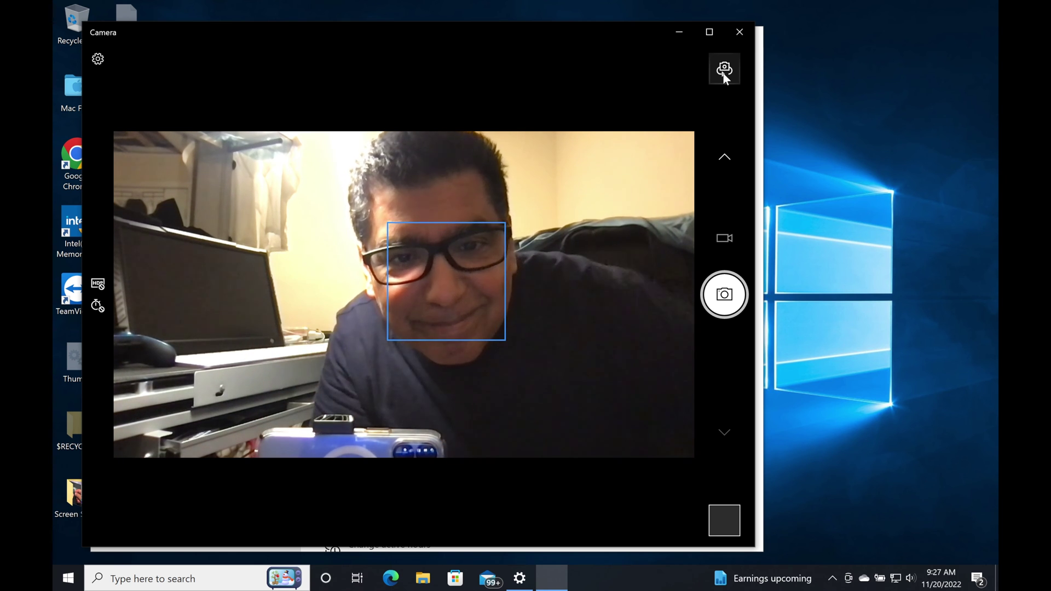
left_click(723, 75)
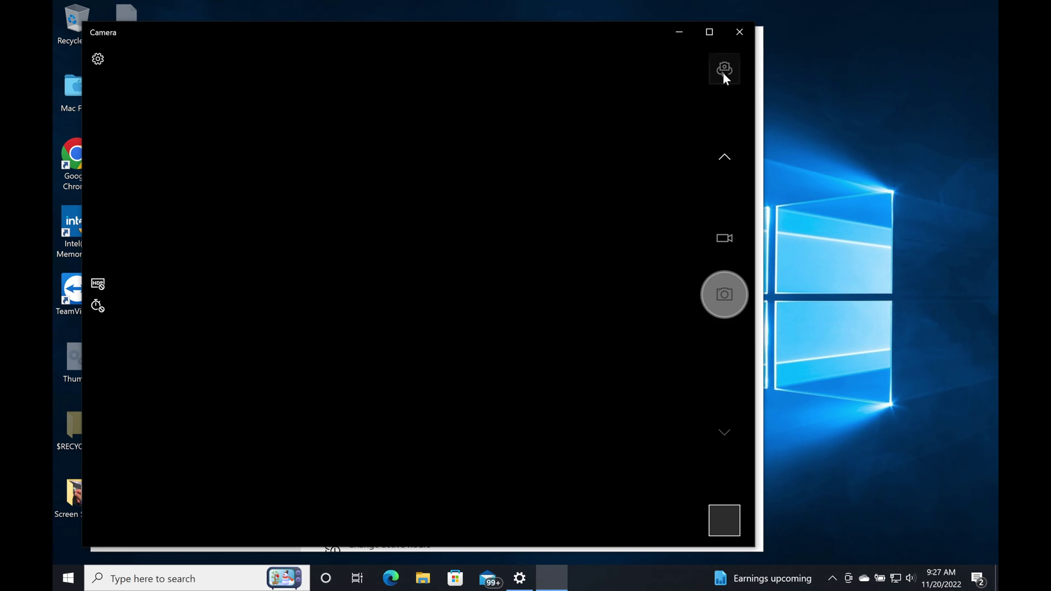